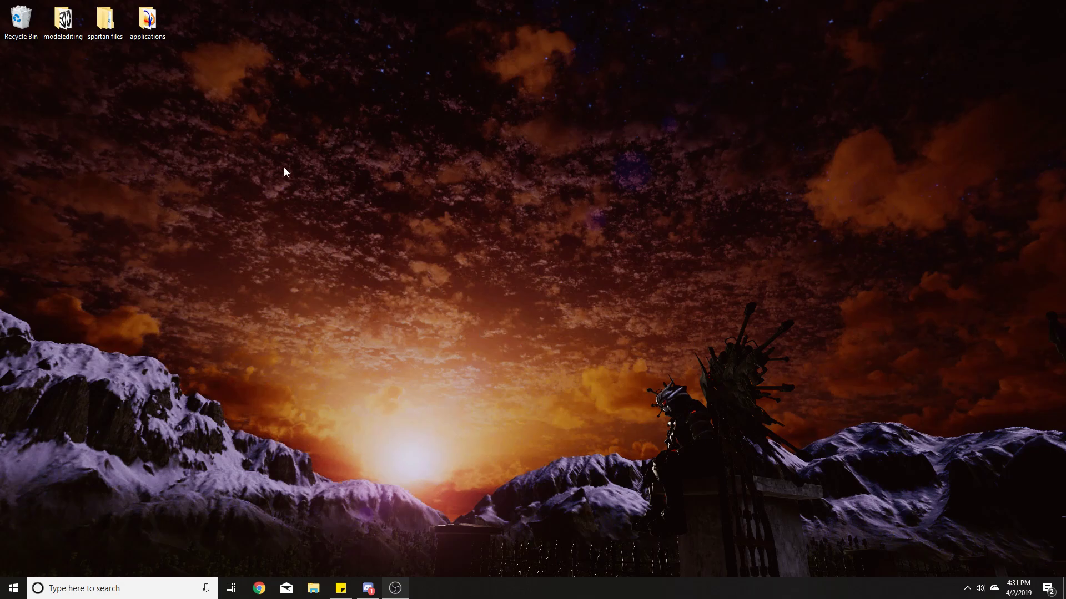
# Launch Blender from the desktop applications folder, dismissing its splash screen and maximizing the window
pyautogui.click(152, 29)
pyautogui.doubleClick(152, 29)
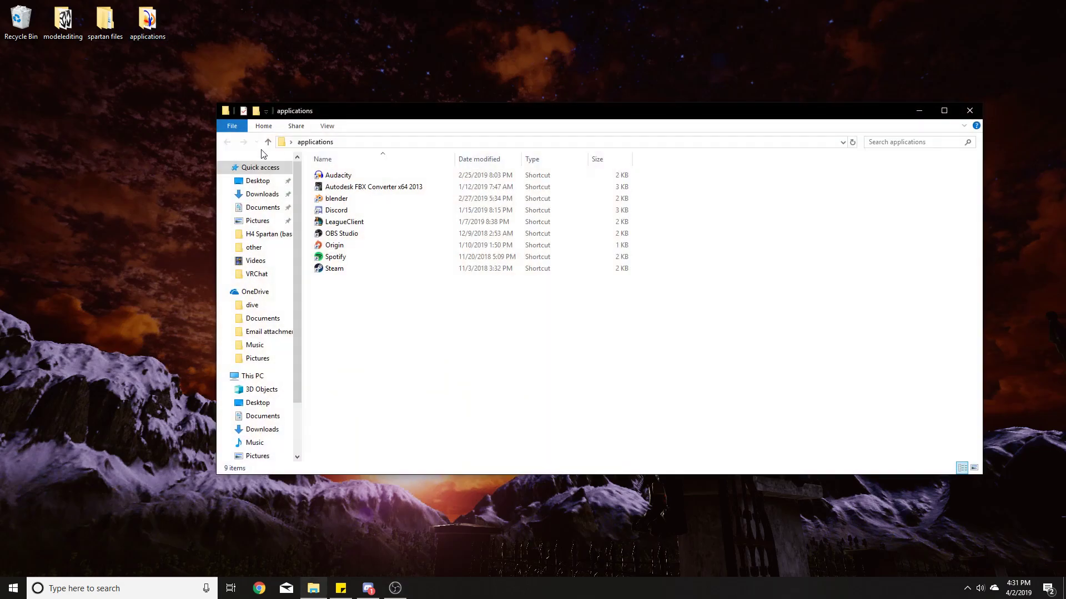
pyautogui.doubleClick(342, 198)
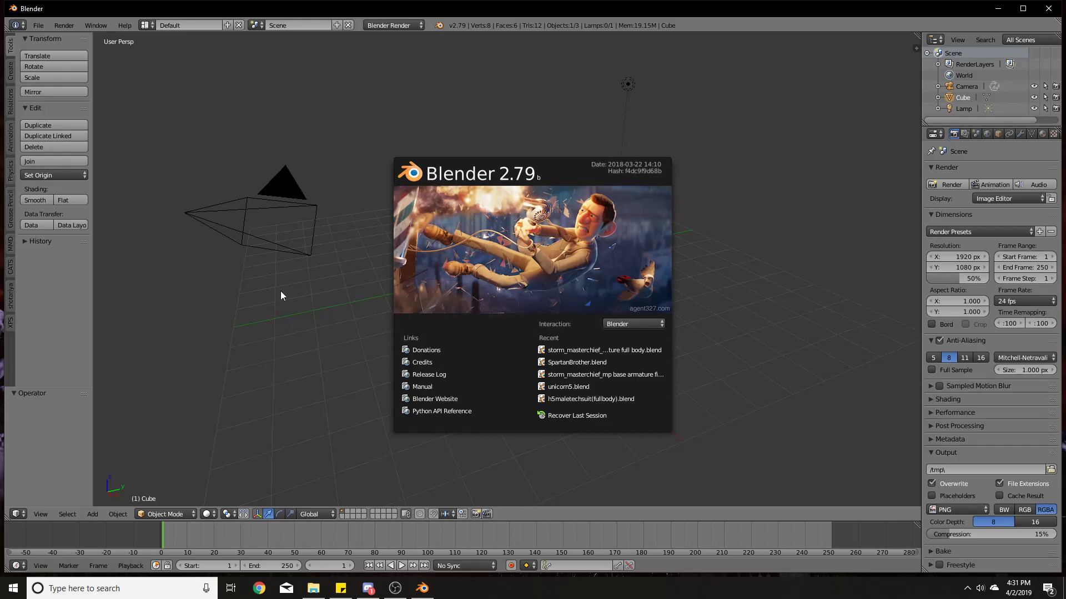
pyautogui.click(332, 315)
pyautogui.doubleClick(554, 10)
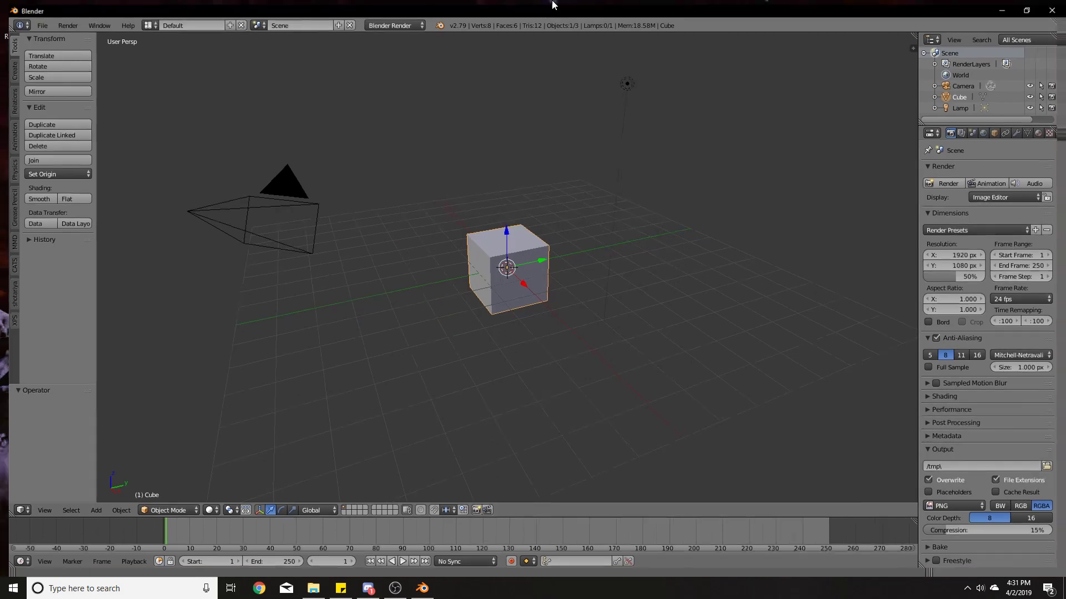
# Delete every default object from the scene, including the cube, camera and lamp
pyautogui.moveTo(581, 241); pyautogui.dragTo(495, 239, button='middle')
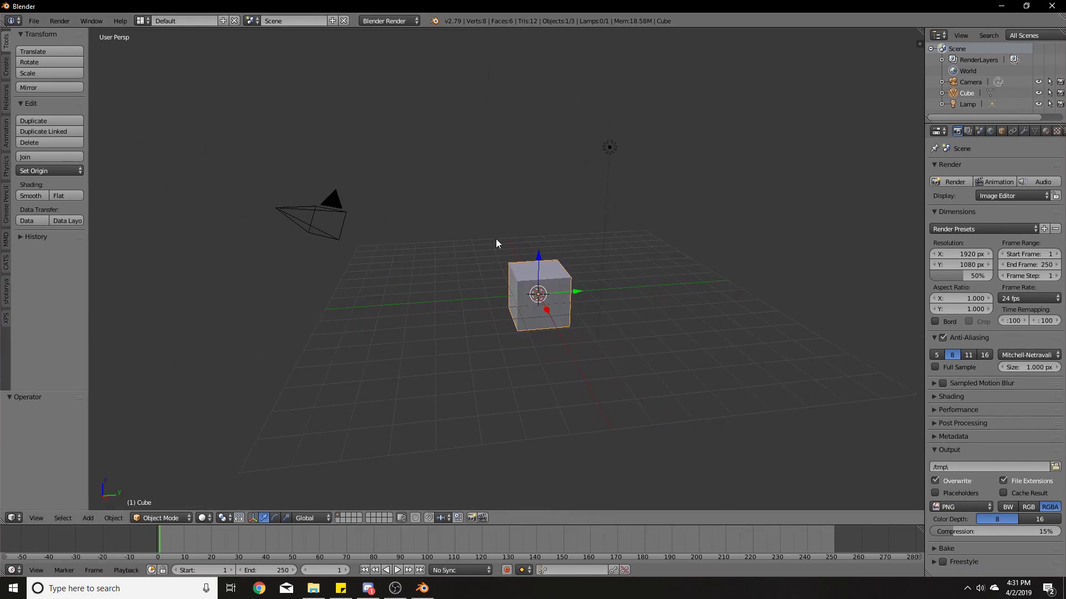
pyautogui.press('a')
pyautogui.press('a')
pyautogui.press('x')
pyautogui.click(528, 279)
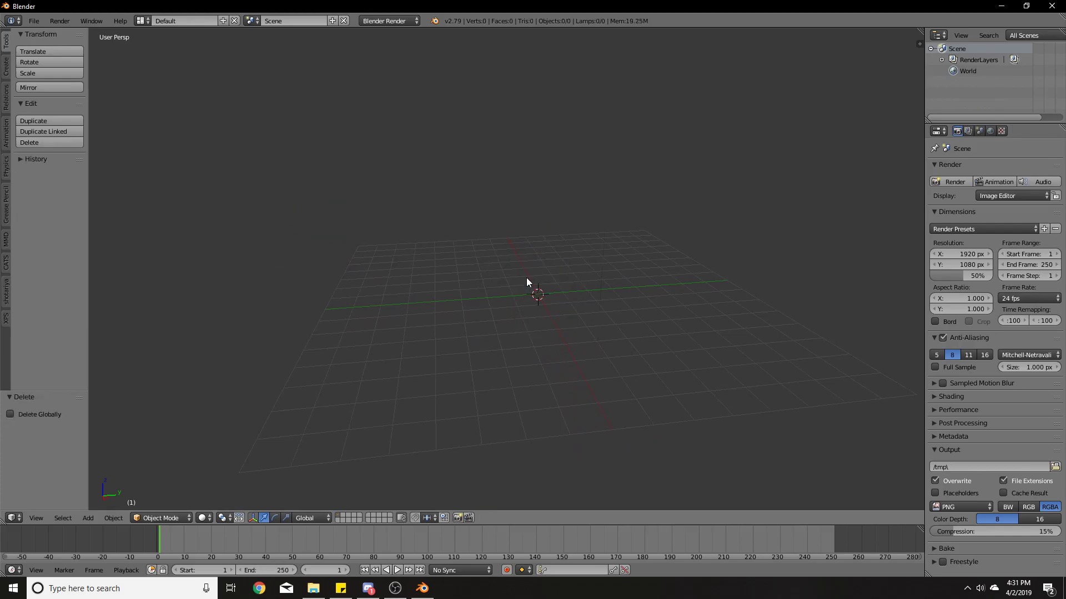
# Start appending from Desktop\spartan files\H4 Spartan (basegame) Base\storm_masterchief_mp base armature full body.blend and open its Object list
pyautogui.moveTo(631, 283); pyautogui.dragTo(568, 295, button='middle')
pyautogui.hotkey('shift', 'F1')
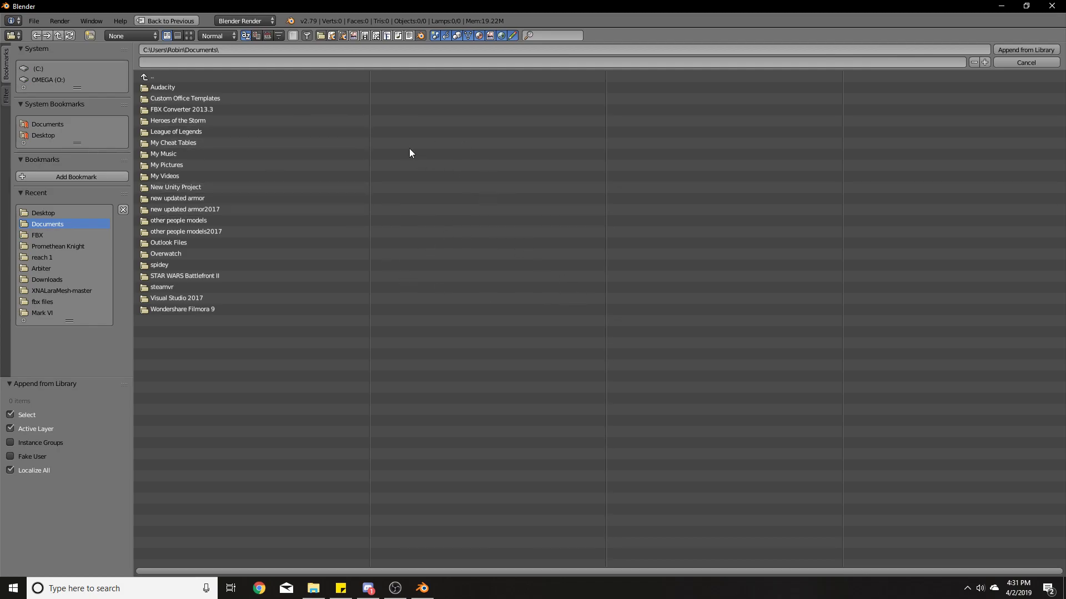
pyautogui.click(47, 134)
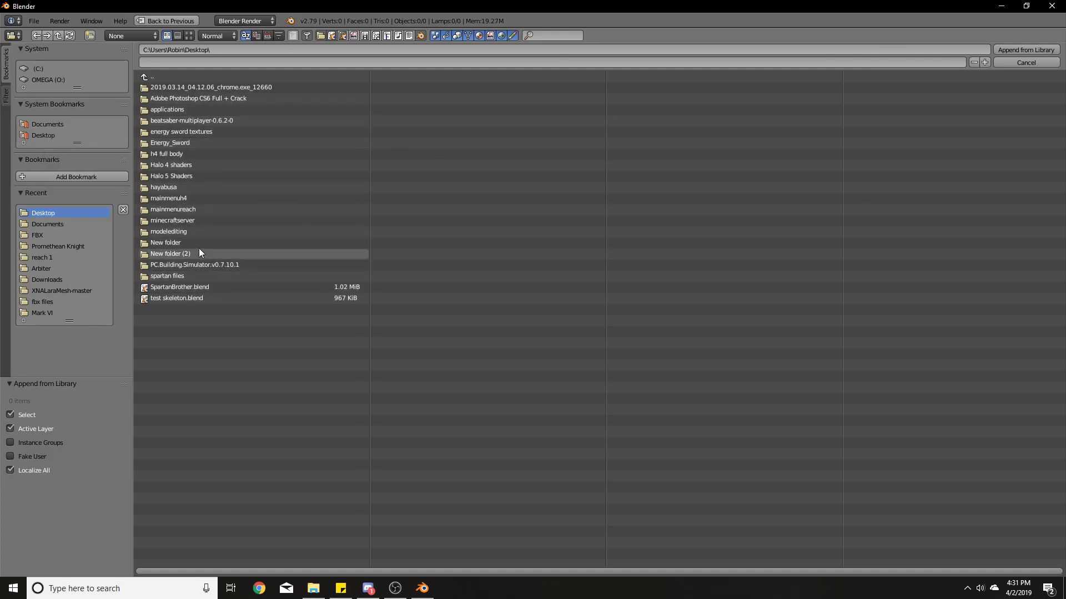
pyautogui.click(190, 276)
pyautogui.click(175, 101)
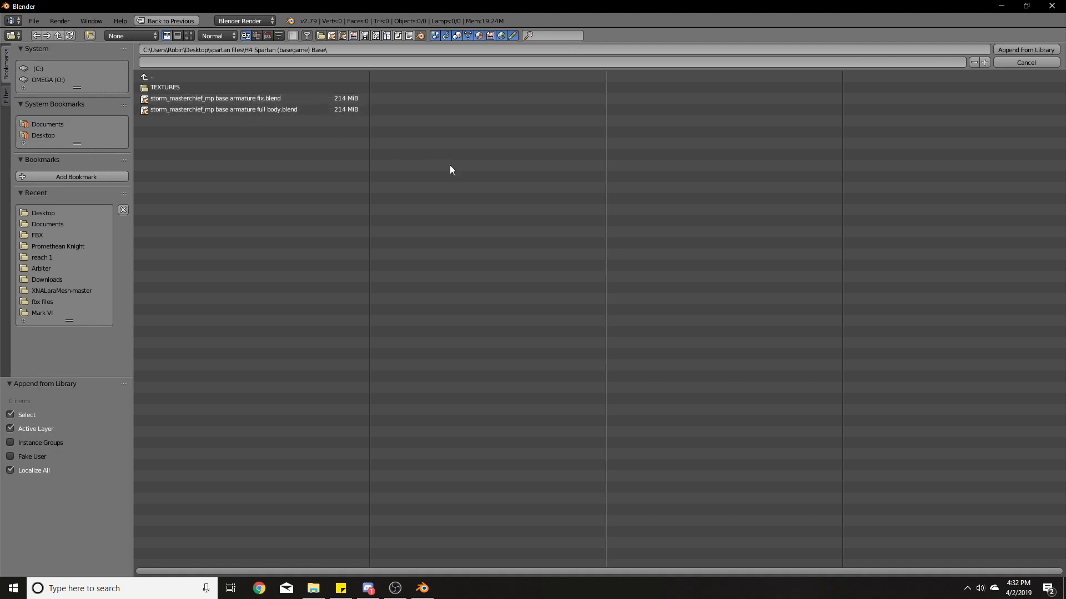
pyautogui.click(271, 108)
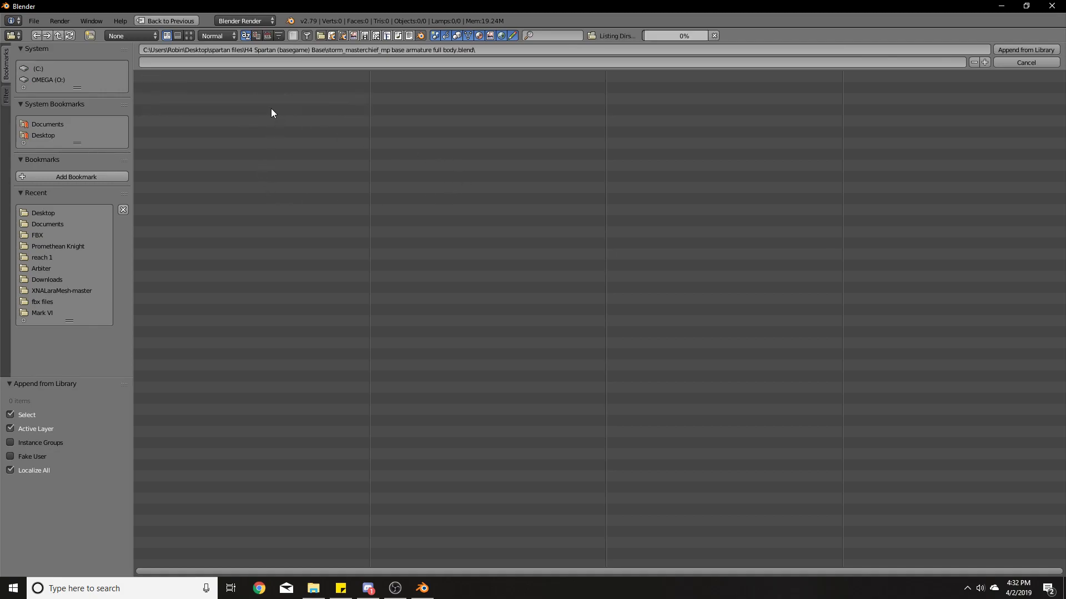
pyautogui.click(262, 146)
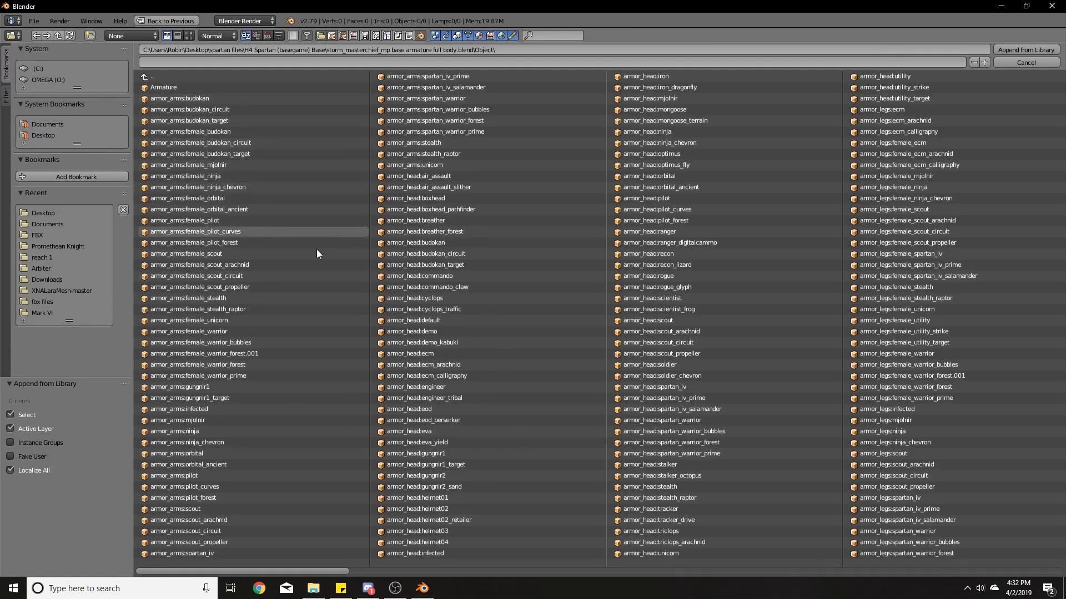
# Select Armature, armor_arms:ninja, armor_head:ninja and armor_legs:ninja together as objects to append
pyautogui.moveTo(324, 571); pyautogui.dragTo(277, 425)
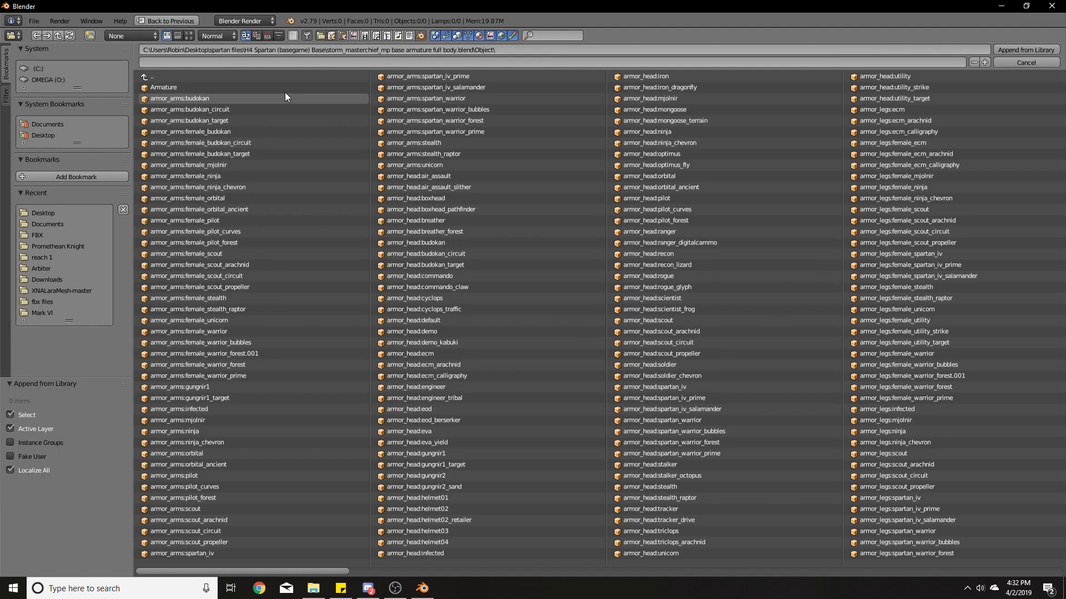
pyautogui.click(210, 88)
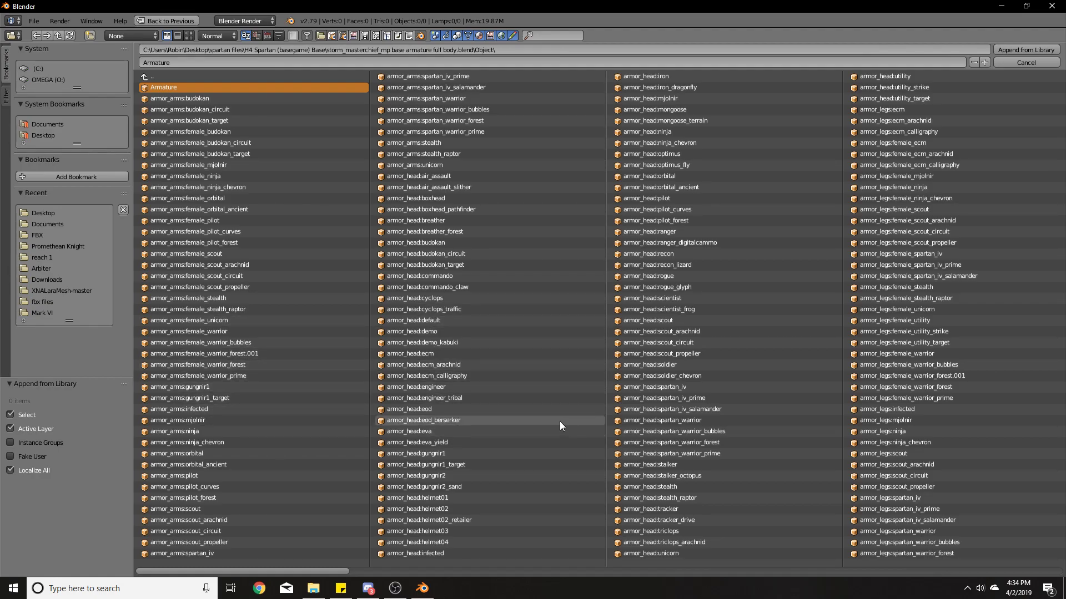
pyautogui.click(214, 431)
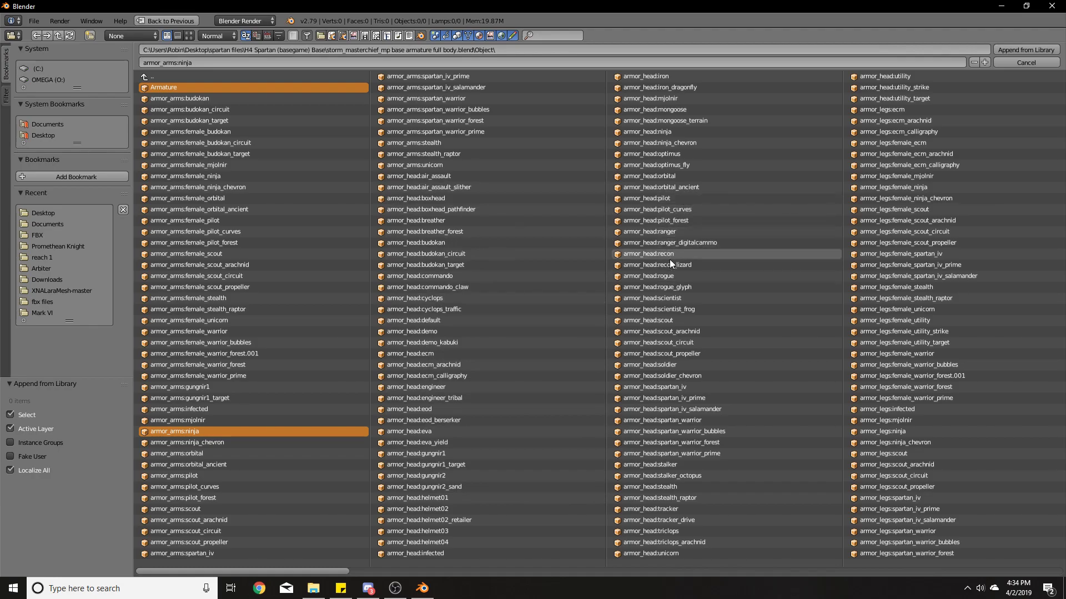
pyautogui.keyDown('shift'); pyautogui.click(670, 129); pyautogui.keyUp('shift')
pyautogui.moveTo(297, 570); pyautogui.dragTo(430, 555)
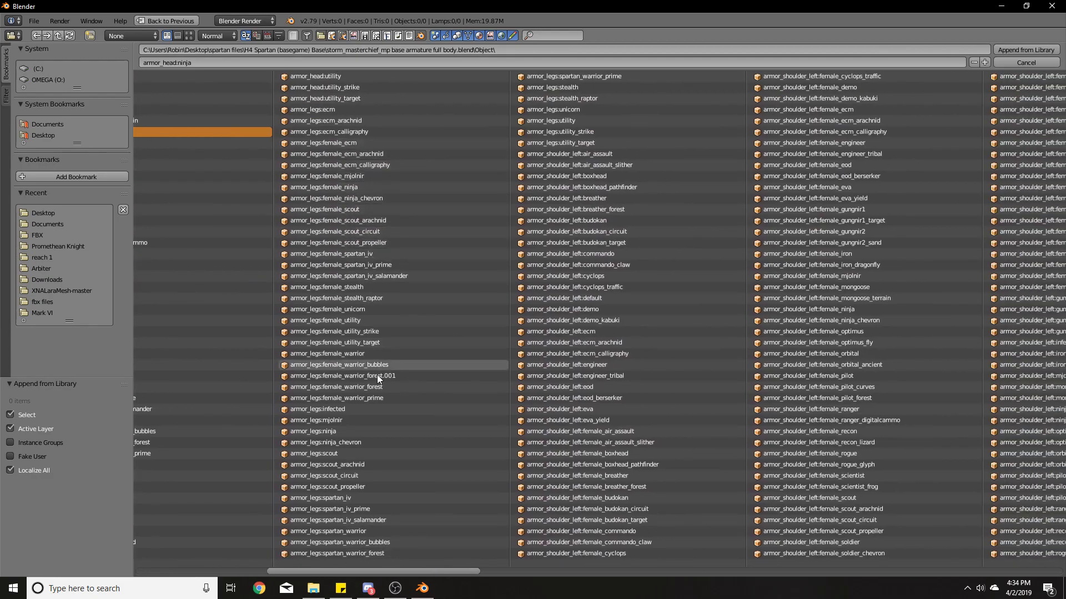
pyautogui.keyDown('shift'); pyautogui.click(345, 432); pyautogui.keyUp('shift')
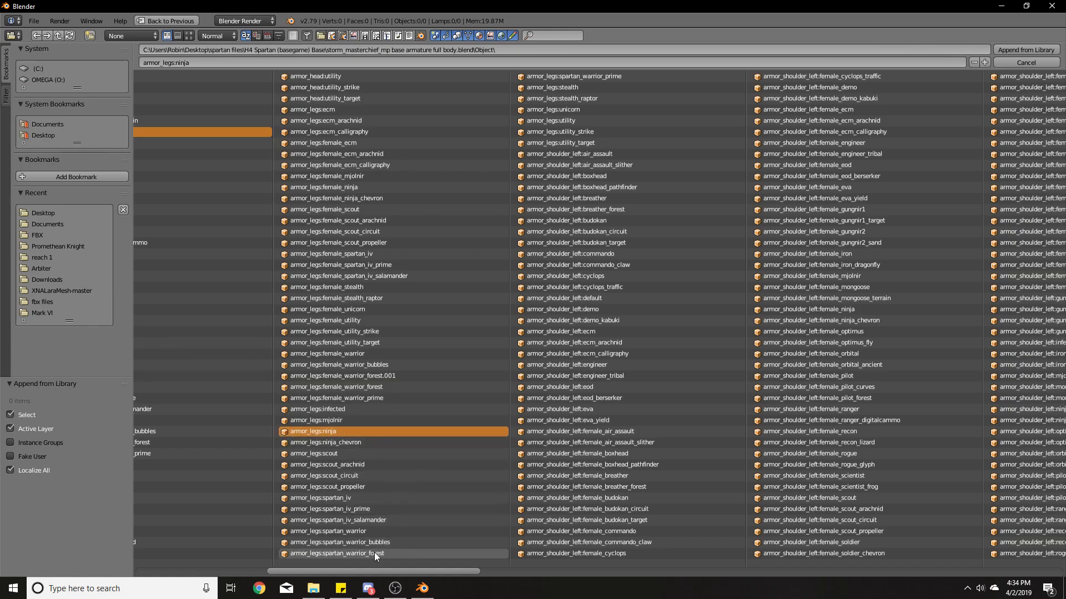
# Add armor_shoulder_left:ninja, armor_shoulder_right:ninja and armor_torso:ninja to the append selection
pyautogui.moveTo(370, 570); pyautogui.dragTo(384, 571)
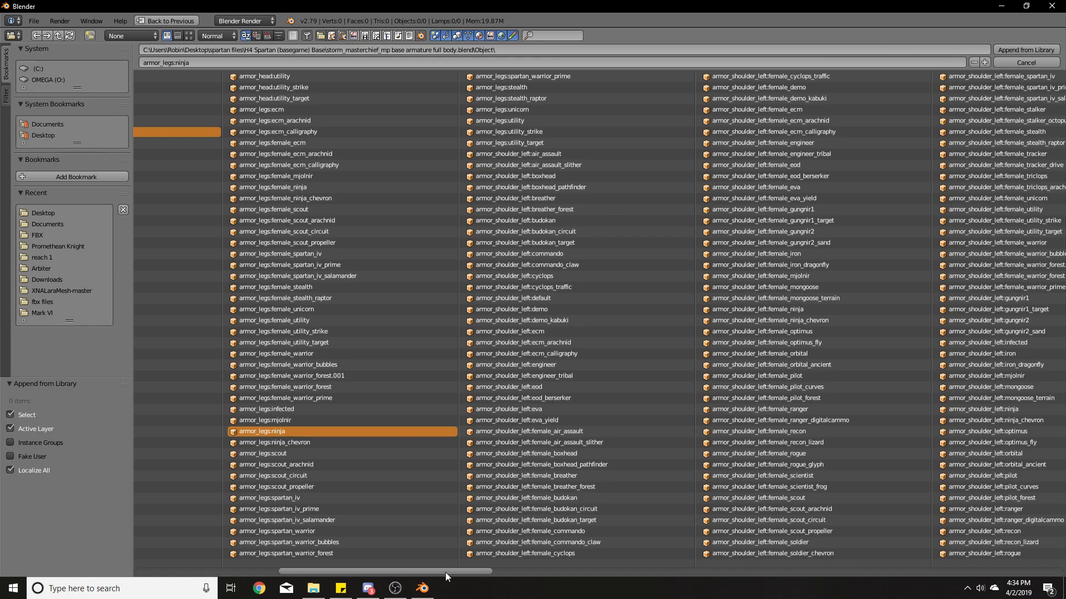
pyautogui.moveTo(447, 572); pyautogui.dragTo(298, 559)
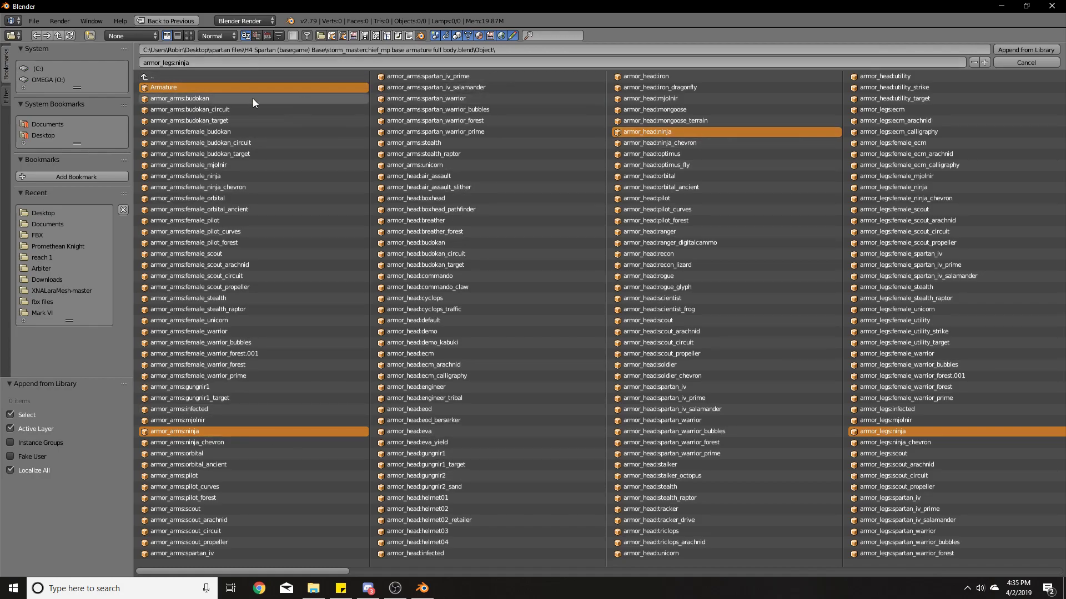
pyautogui.moveTo(314, 571); pyautogui.dragTo(407, 564)
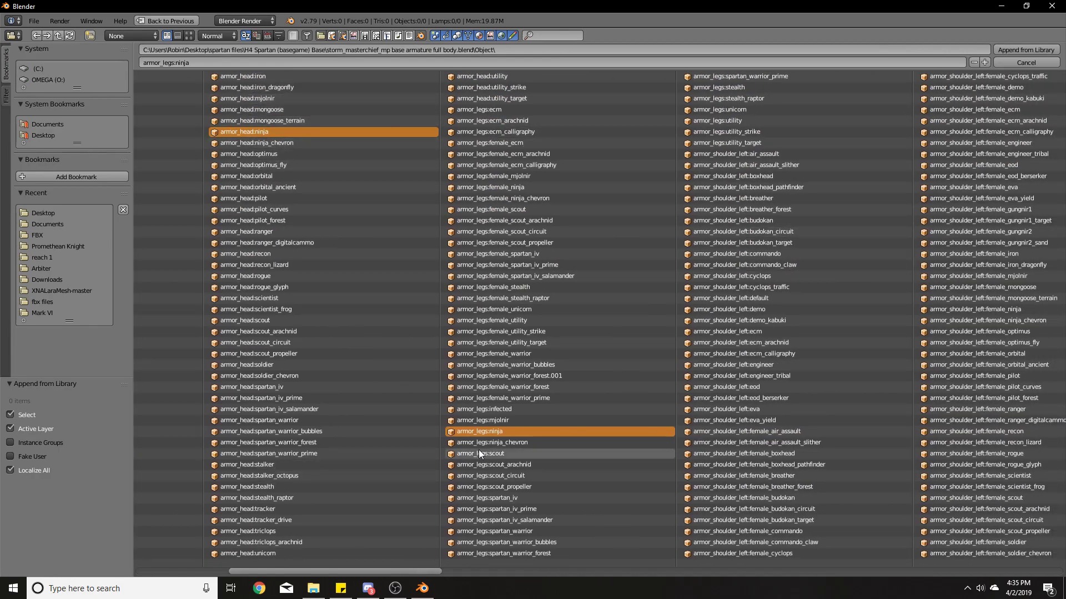
pyautogui.moveTo(403, 570); pyautogui.dragTo(498, 572)
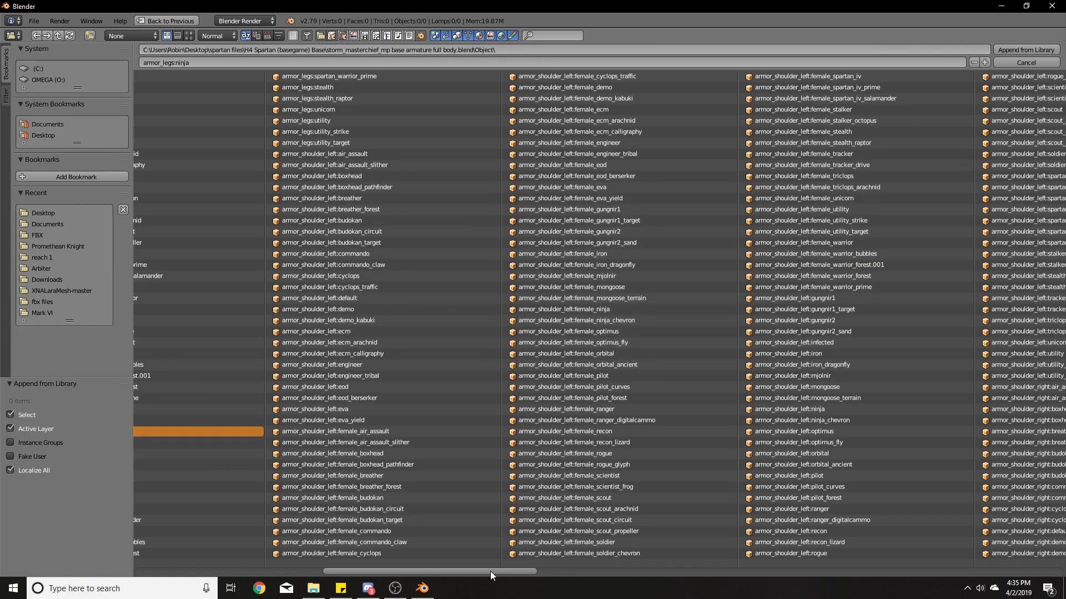
pyautogui.moveTo(491, 571); pyautogui.dragTo(445, 572)
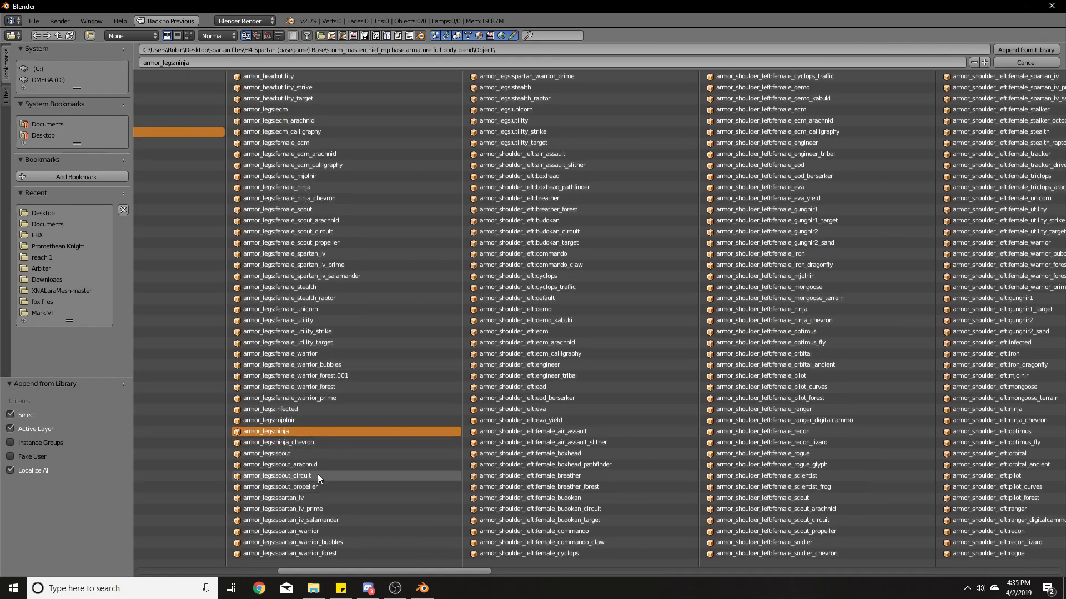
pyautogui.moveTo(476, 570); pyautogui.dragTo(492, 565)
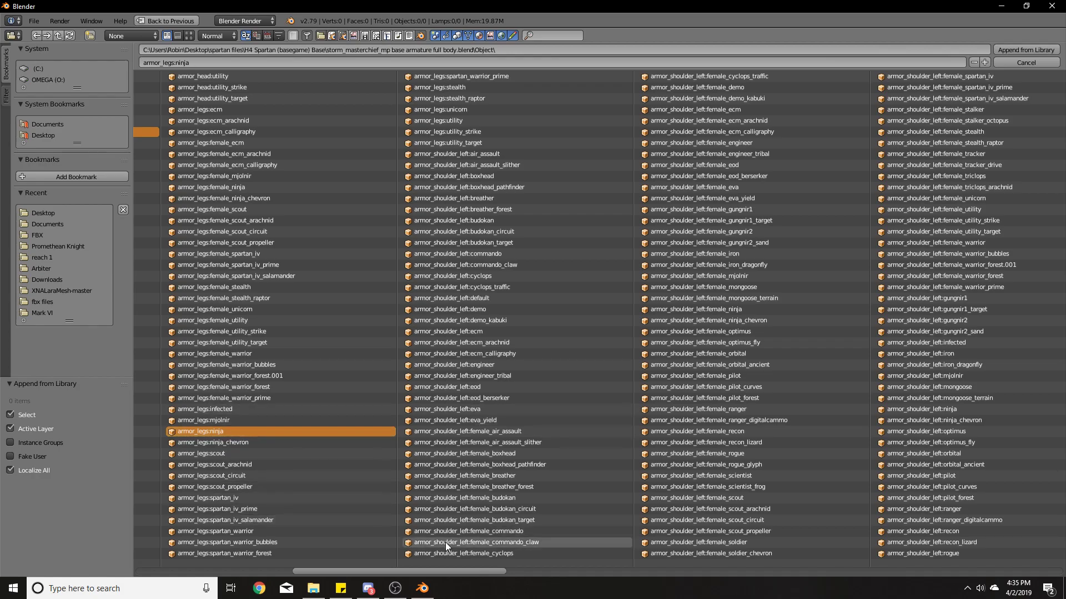
pyautogui.moveTo(478, 570); pyautogui.dragTo(759, 545)
pyautogui.click(611, 411)
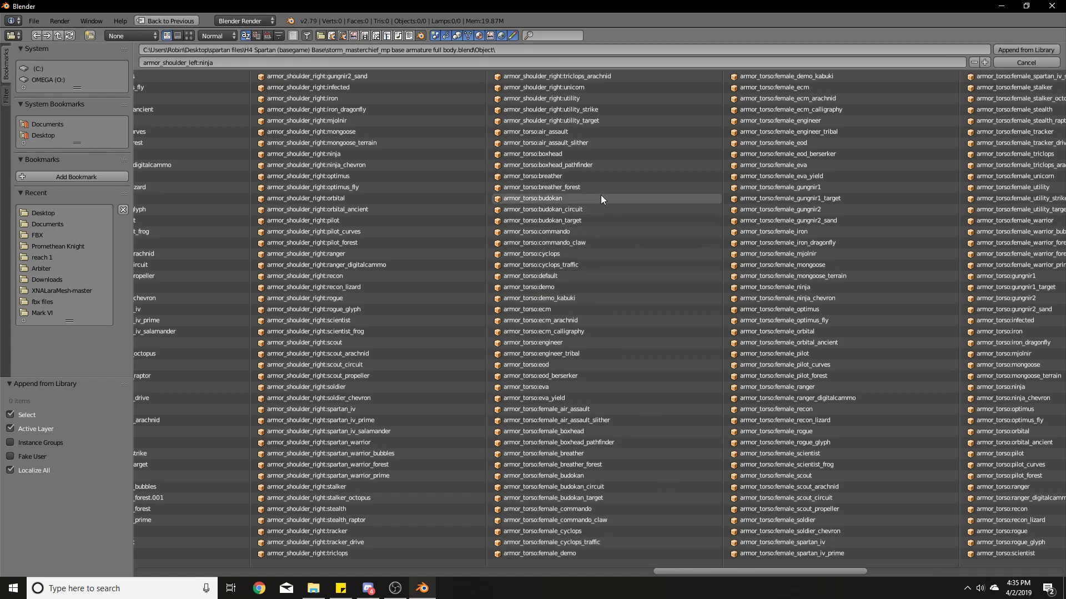
pyautogui.click(338, 153)
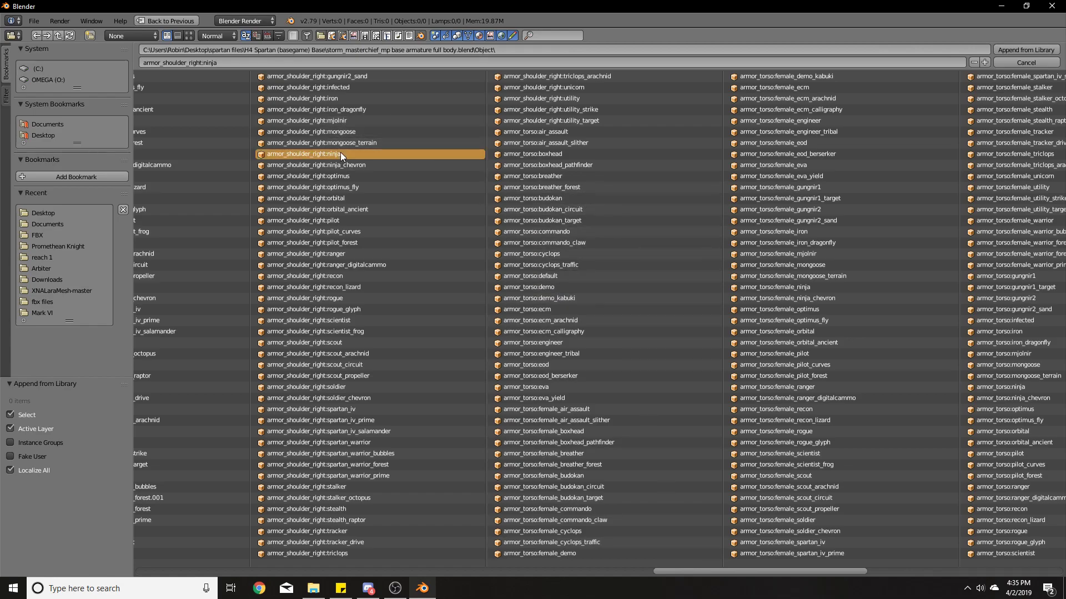
pyautogui.moveTo(711, 570); pyautogui.dragTo(831, 561)
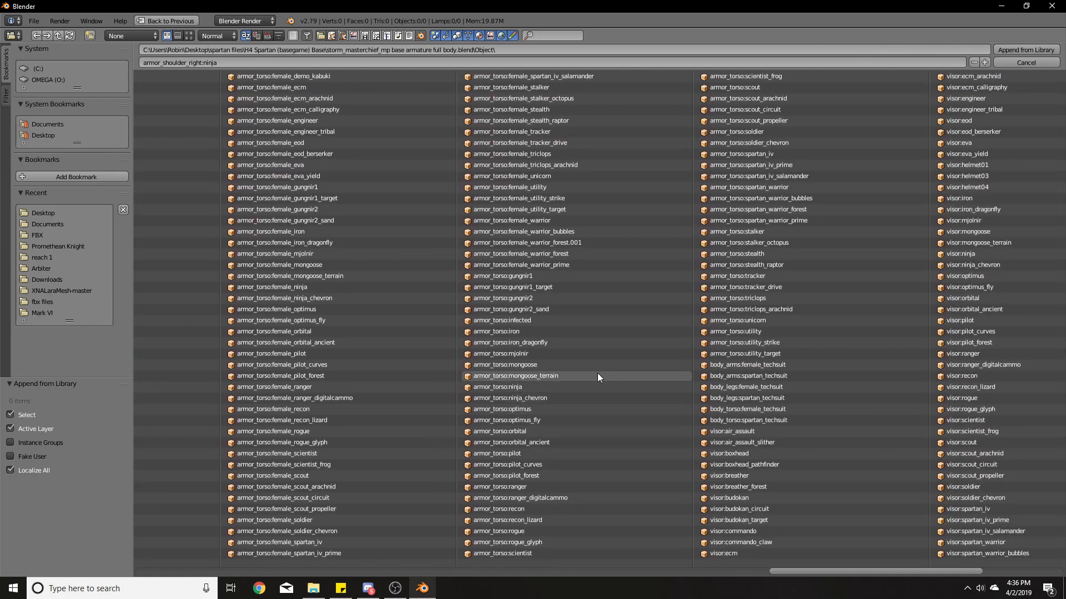
pyautogui.click(508, 387)
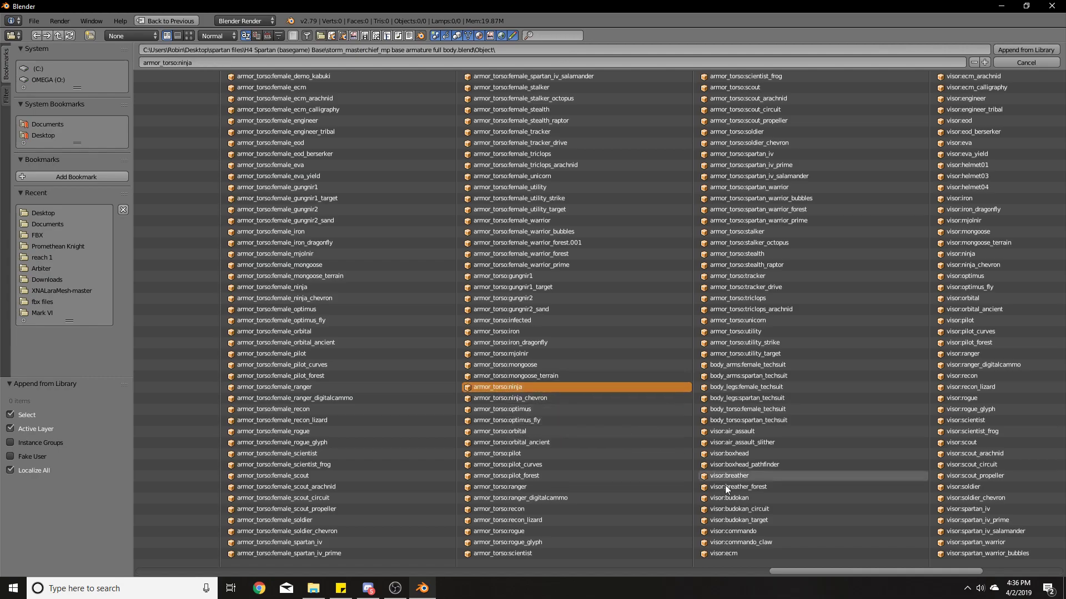
# Add body_arms, body_legs, body_torso and waist_cap spartan_techsuit objects plus visor:ninja to the append selection
pyautogui.moveTo(783, 572); pyautogui.dragTo(883, 568)
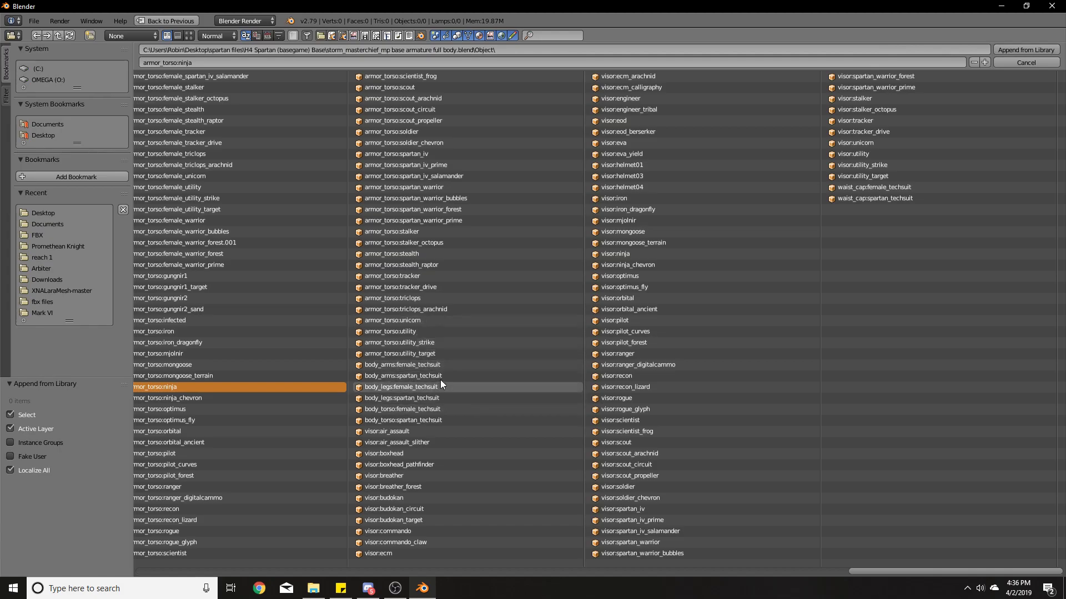
pyautogui.keyDown('shift'); pyautogui.click(372, 375); pyautogui.keyUp('shift')
pyautogui.keyDown('shift'); pyautogui.click(398, 400); pyautogui.keyUp('shift')
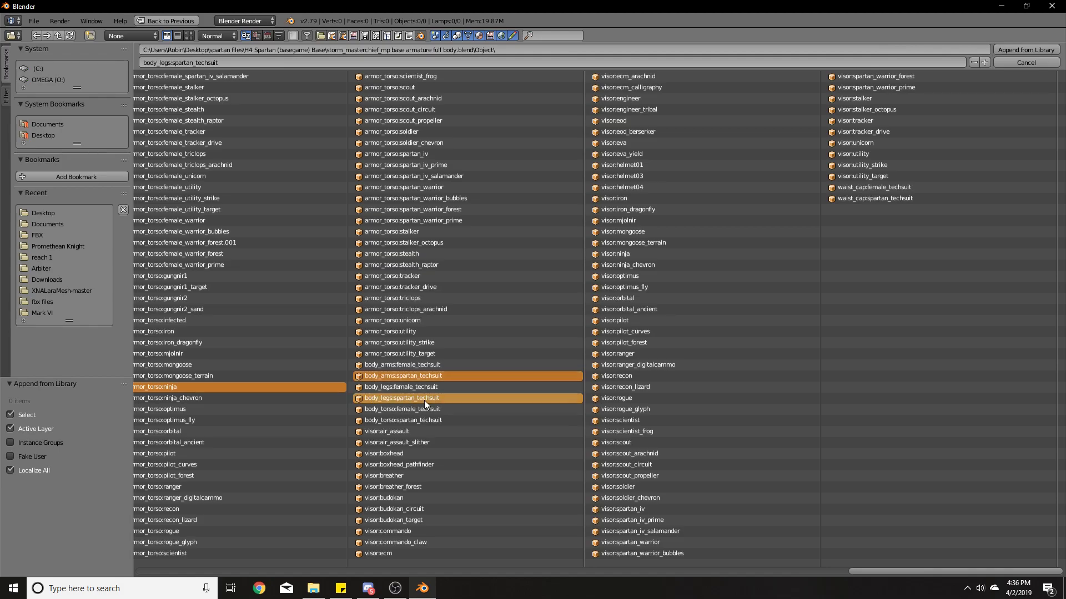
pyautogui.keyDown('shift'); pyautogui.click(385, 420); pyautogui.keyUp('shift')
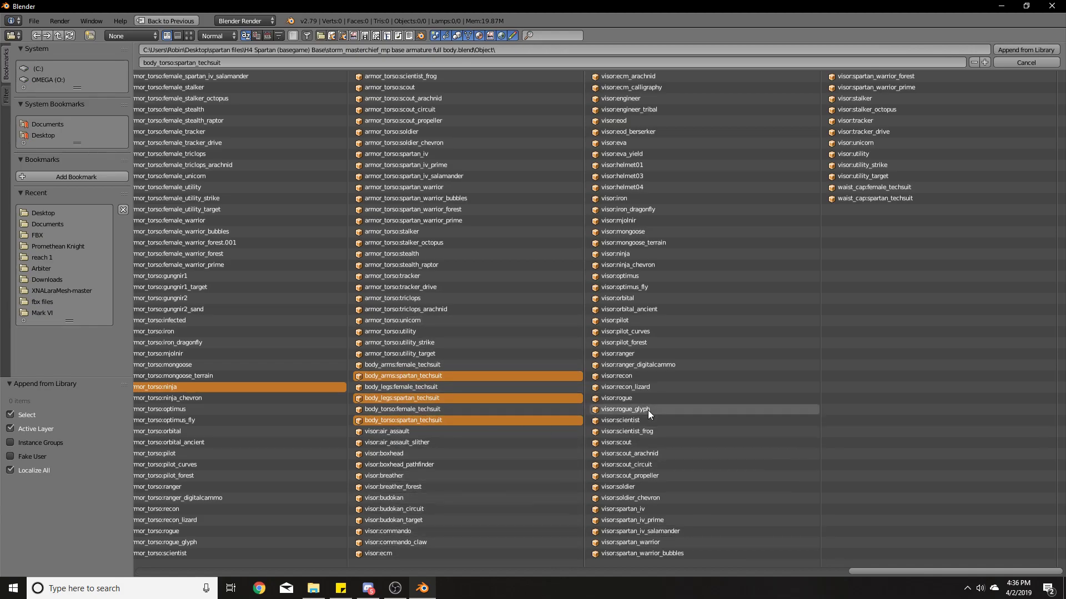
pyautogui.keyDown('shift'); pyautogui.click(624, 254); pyautogui.keyUp('shift')
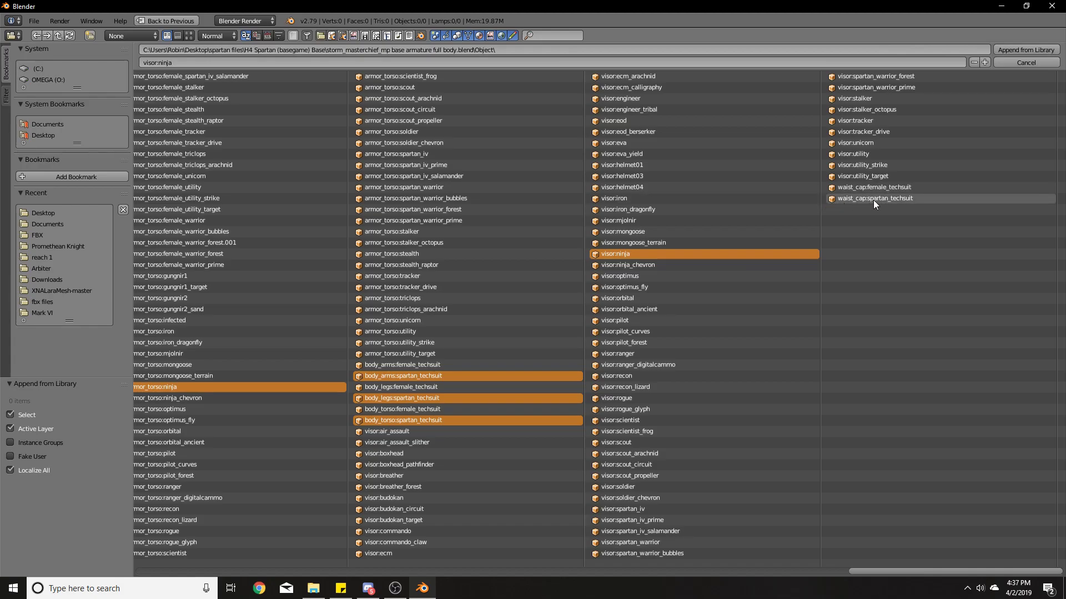
pyautogui.keyDown('shift'); pyautogui.click(857, 199); pyautogui.keyUp('shift')
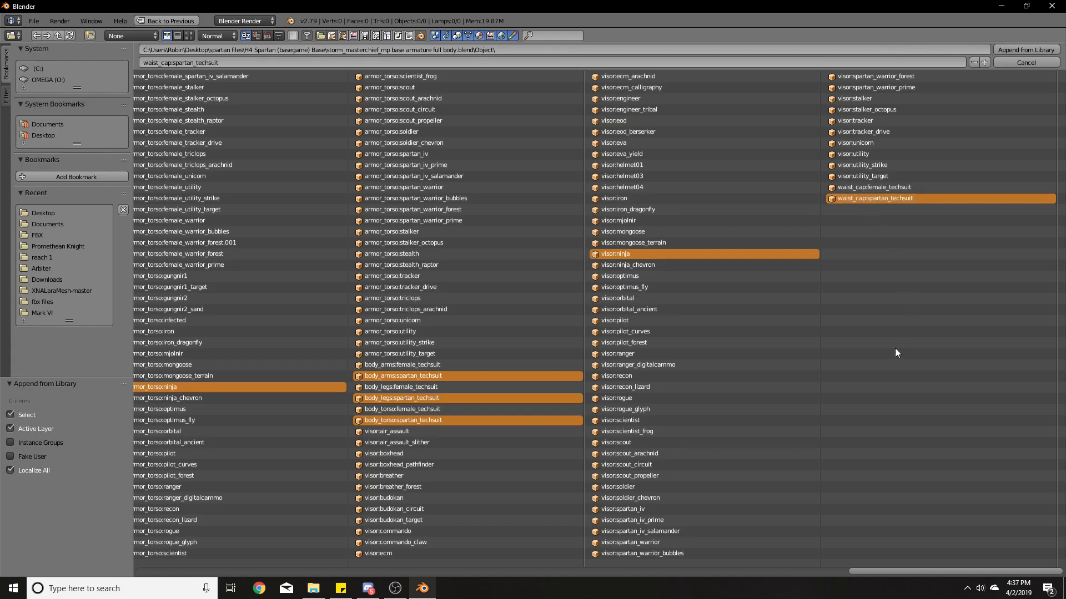
# Review the complete selection in the object list and append the chosen objects to the scene
pyautogui.moveTo(933, 572); pyautogui.dragTo(205, 524)
pyautogui.moveTo(318, 571); pyautogui.dragTo(1062, 501)
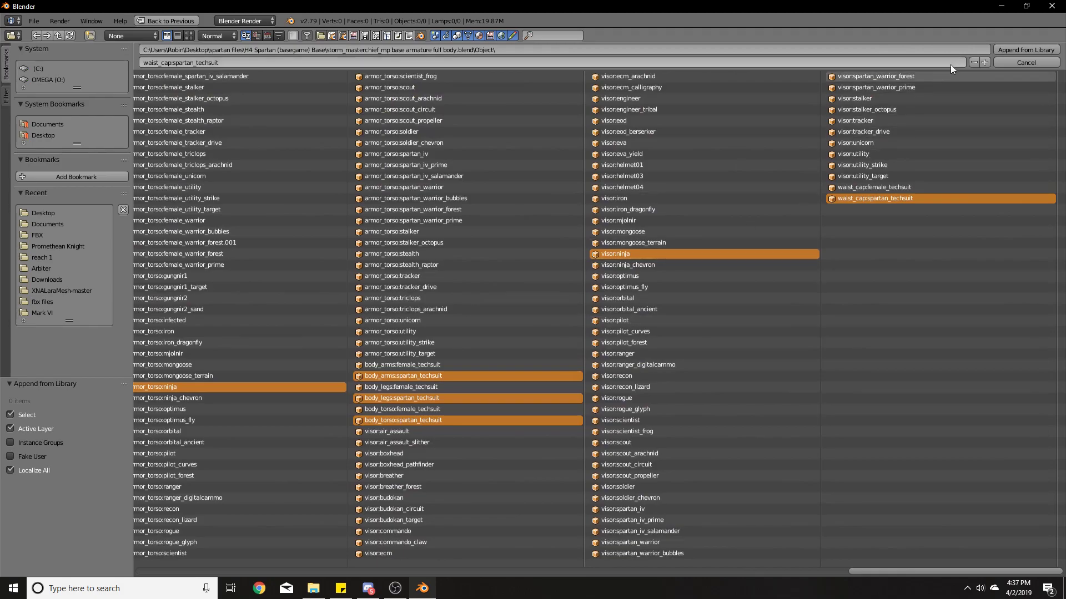
pyautogui.click(1015, 49)
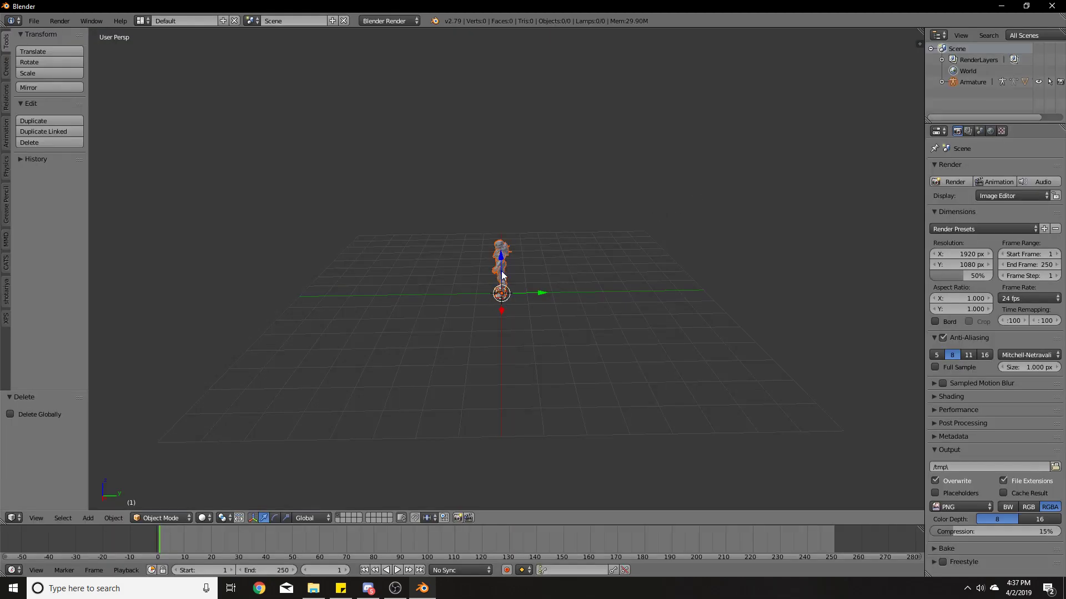
# Examine the appended armored Spartan model from the side and front, close up and at a distance
pyautogui.scroll(3, 532, 283)
pyautogui.scroll(1, 532, 280)
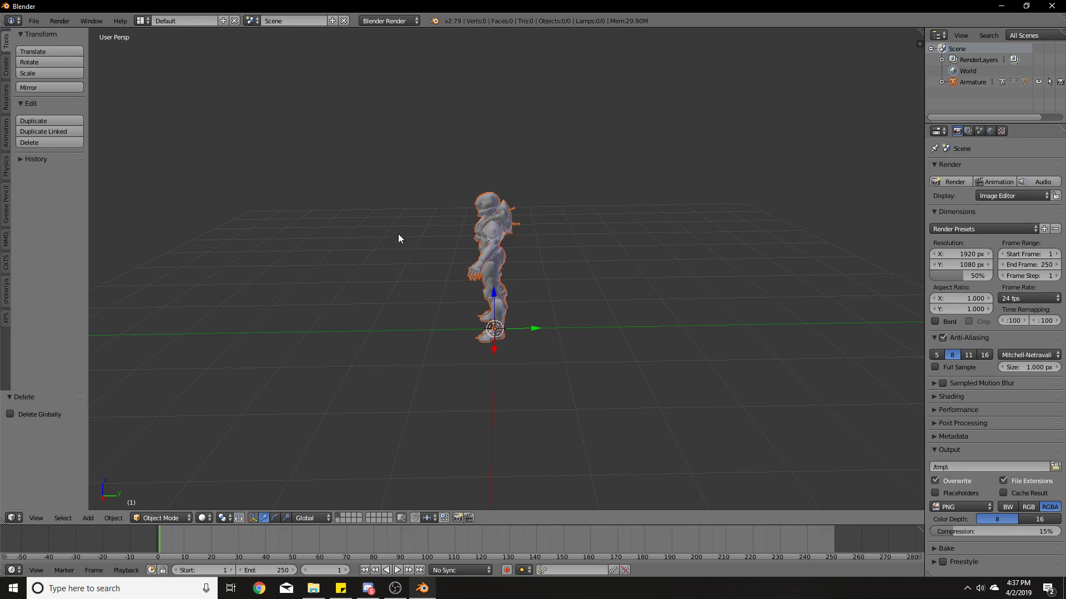
pyautogui.scroll(-3, 472, 244)
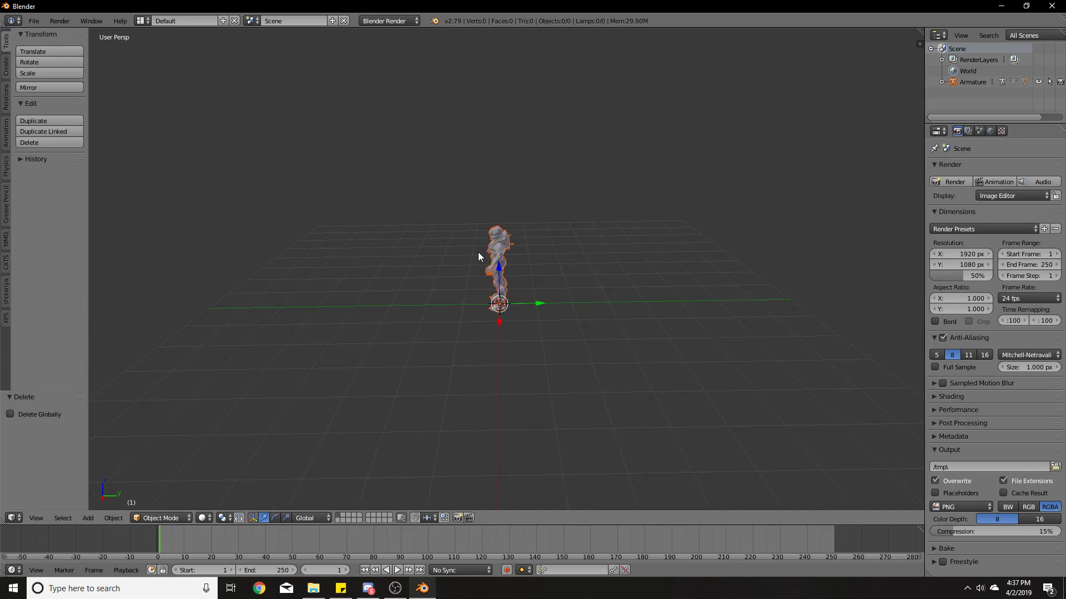
pyautogui.scroll(5, 467, 255)
pyautogui.scroll(-5, 464, 255)
pyautogui.scroll(2, 464, 255)
pyautogui.moveTo(370, 228); pyautogui.dragTo(488, 222, button='middle')
pyautogui.moveTo(491, 222); pyautogui.dragTo(467, 230, button='middle')
pyautogui.scroll(4, 604, 301)
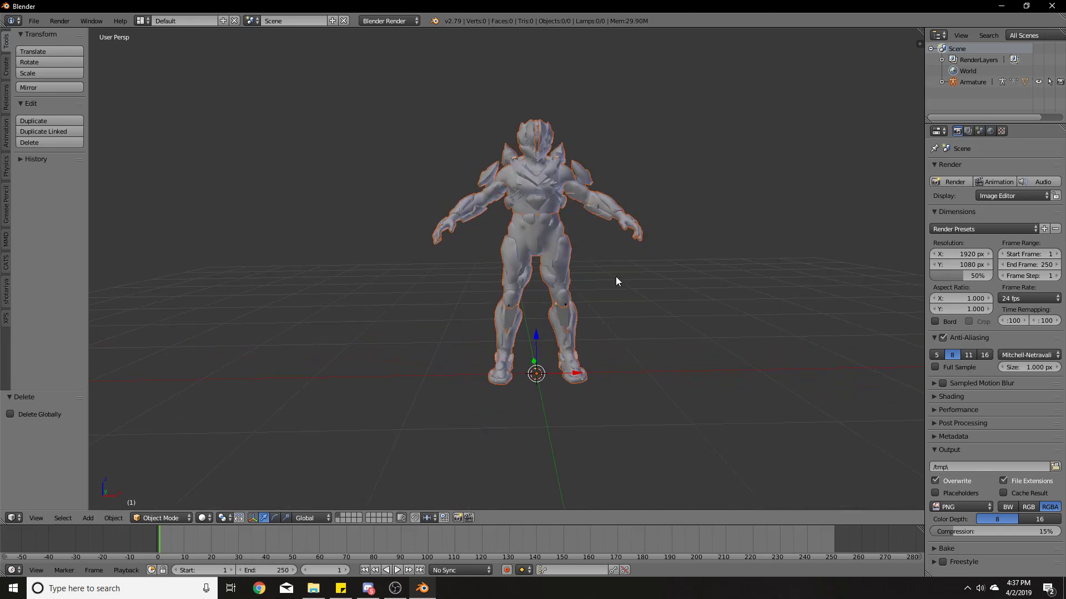
# Examine the Spartan model close up and from several angles, in both perspective and orthographic projection
pyautogui.scroll(3, 617, 277)
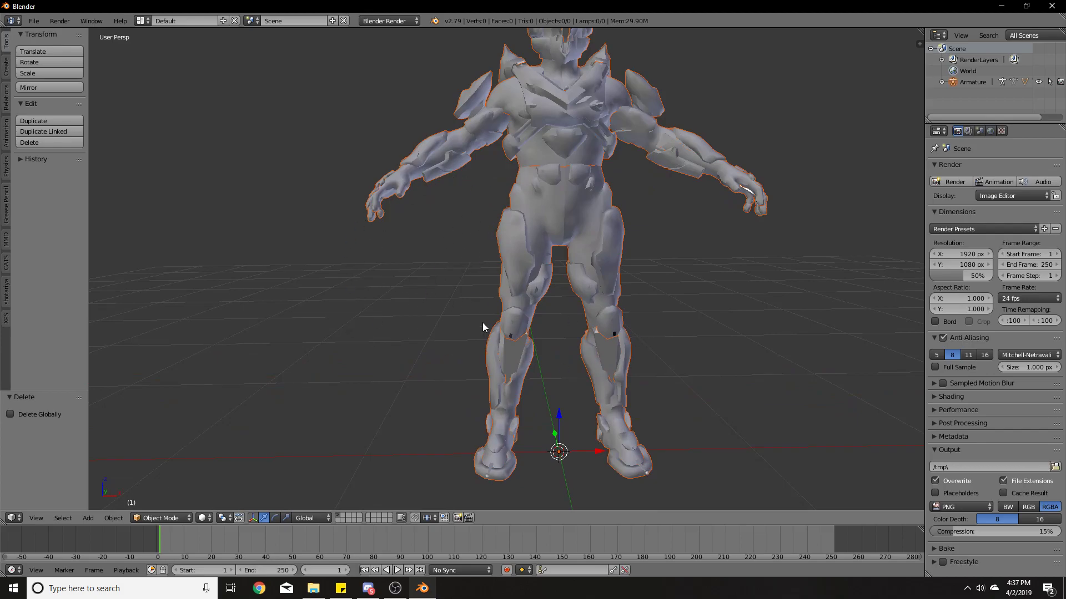
pyautogui.scroll(3, 485, 310)
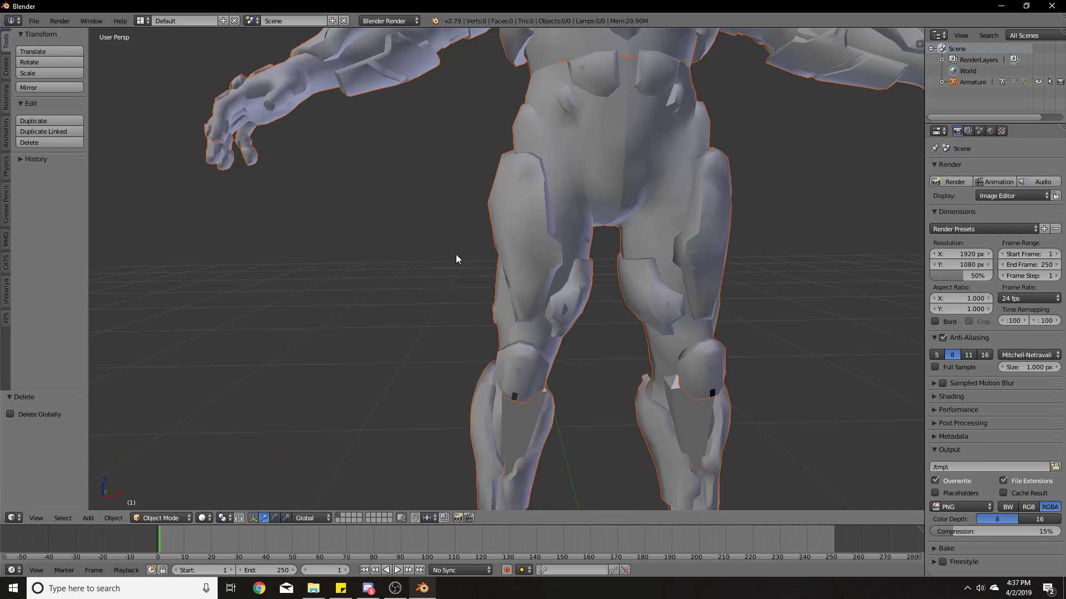
pyautogui.scroll(-4, 446, 299)
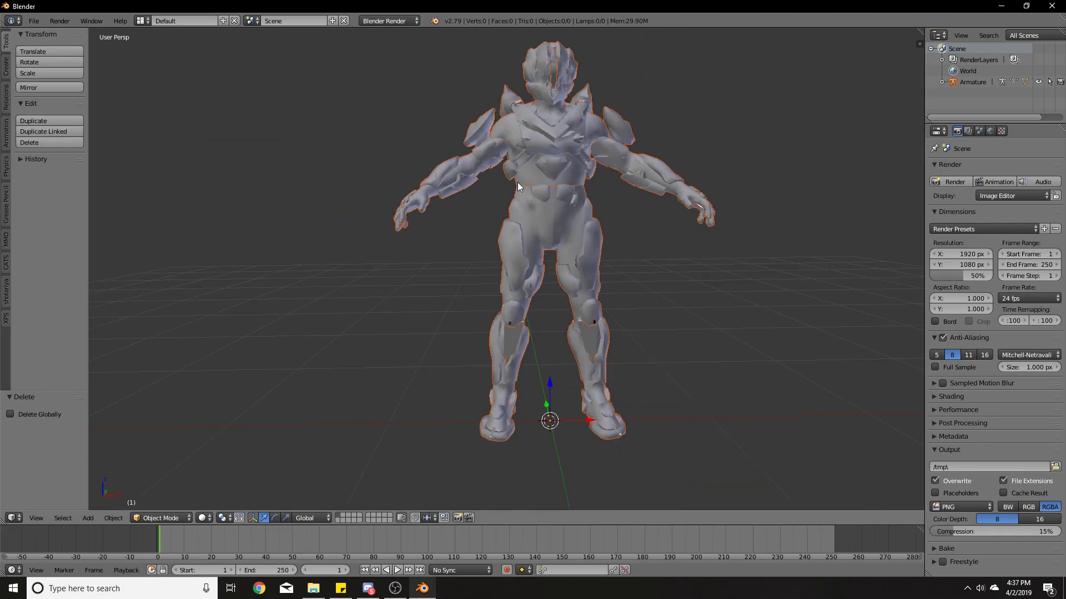
pyautogui.keyDown('shift'); pyautogui.moveTo(541, 139); pyautogui.dragTo(501, 231, button='middle'); pyautogui.keyUp('shift')
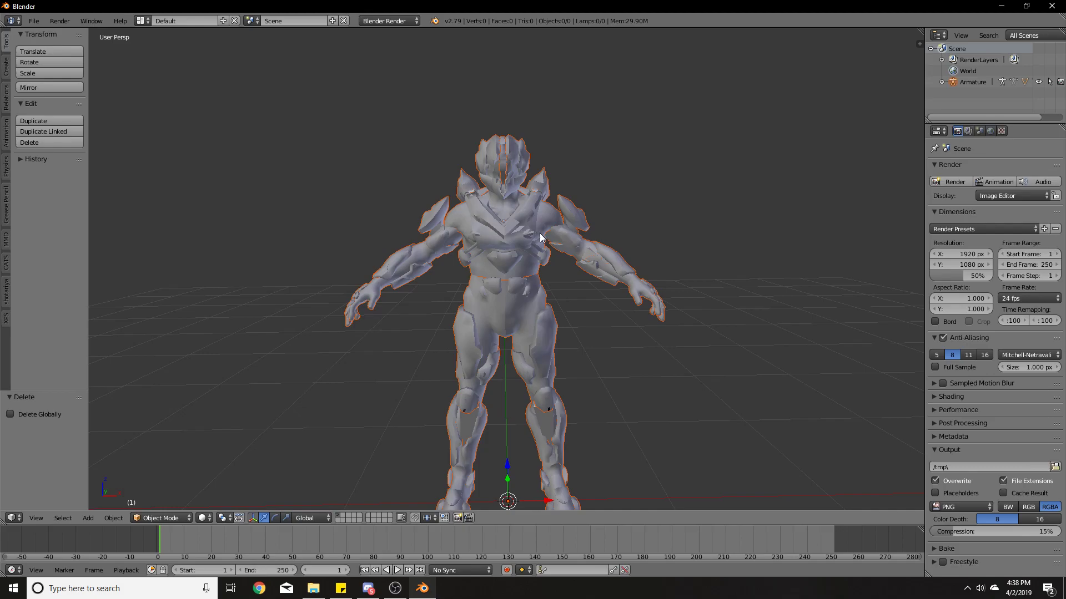
pyautogui.scroll(-1, 538, 236)
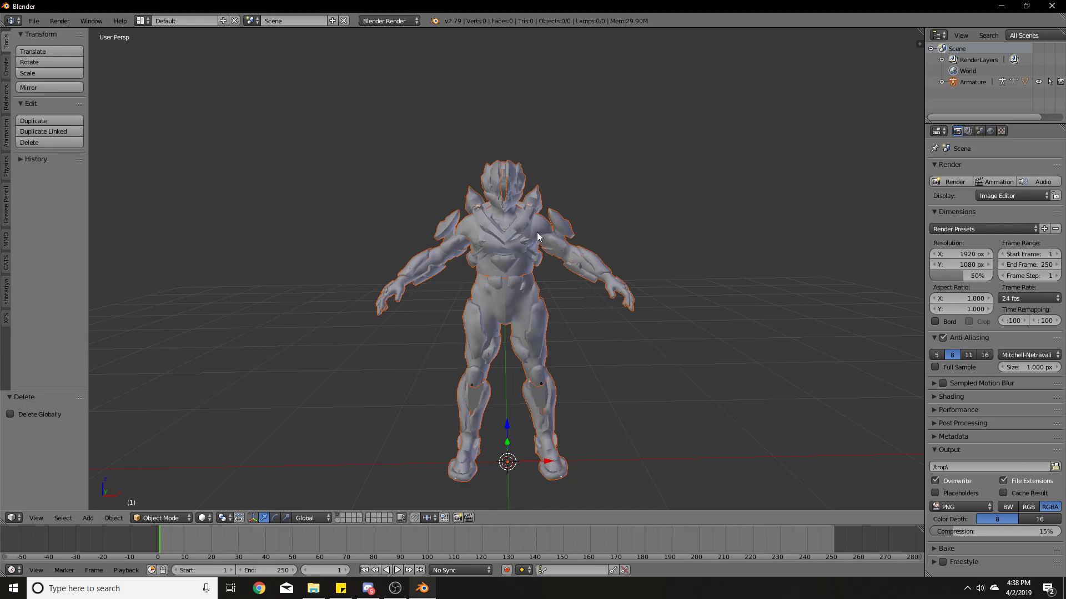
pyautogui.press('KP_5')
pyautogui.press('KP_5')
pyautogui.press('KP_5')
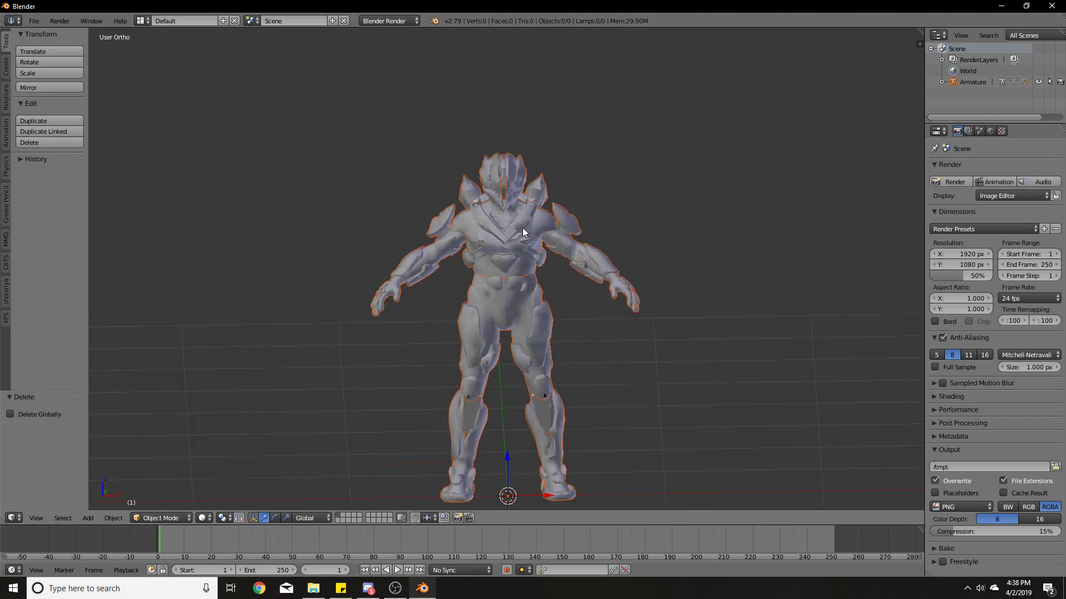
pyautogui.moveTo(643, 332); pyautogui.dragTo(553, 325, button='middle')
pyautogui.press('1')
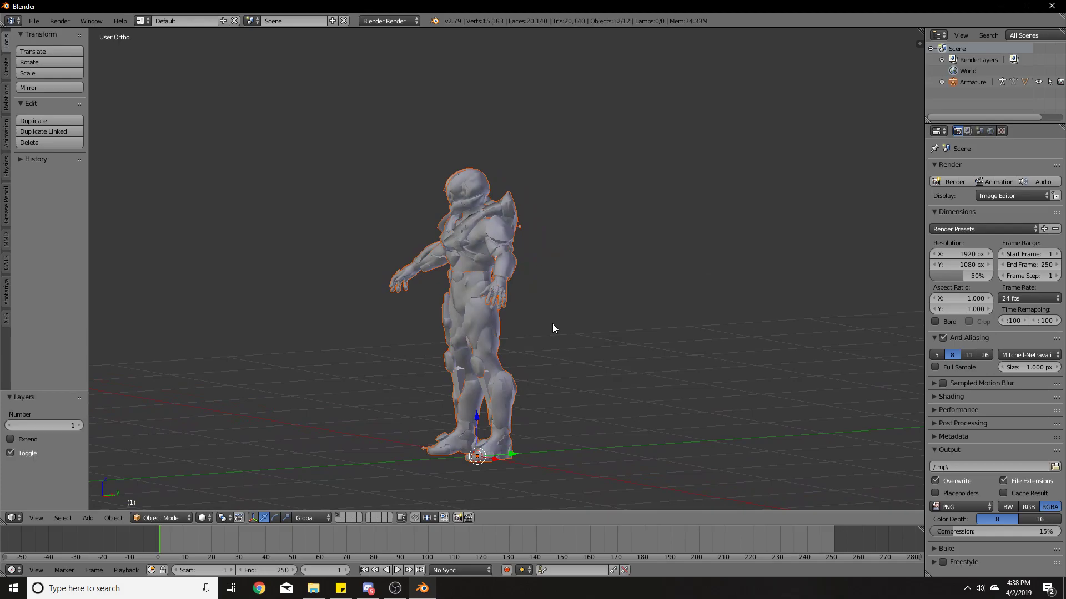
pyautogui.moveTo(513, 342); pyautogui.dragTo(608, 341, button='middle')
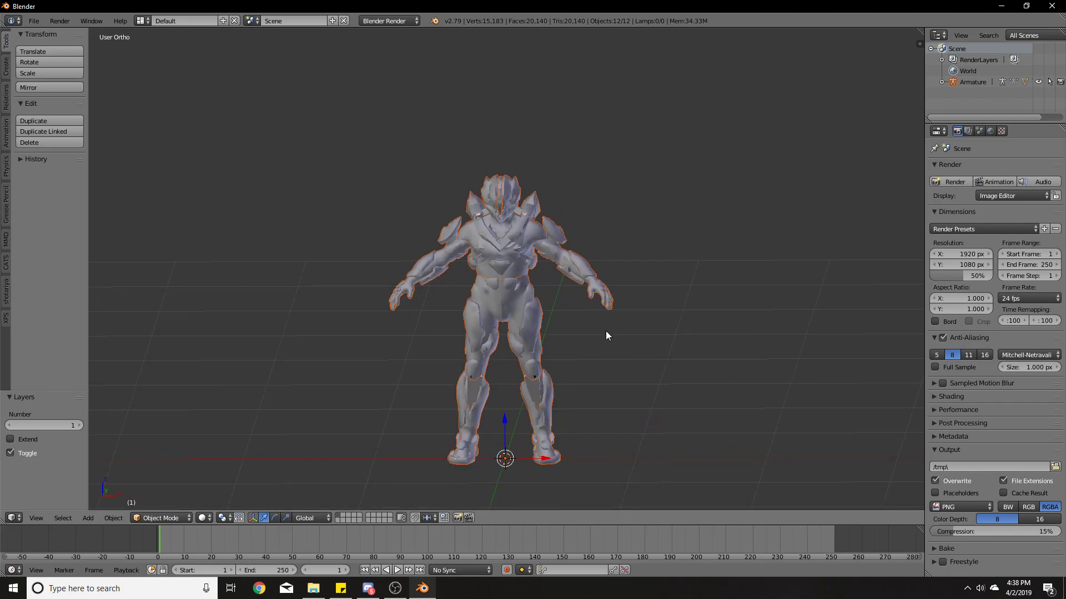
pyautogui.press('KP_5')
pyautogui.scroll(4, 601, 328)
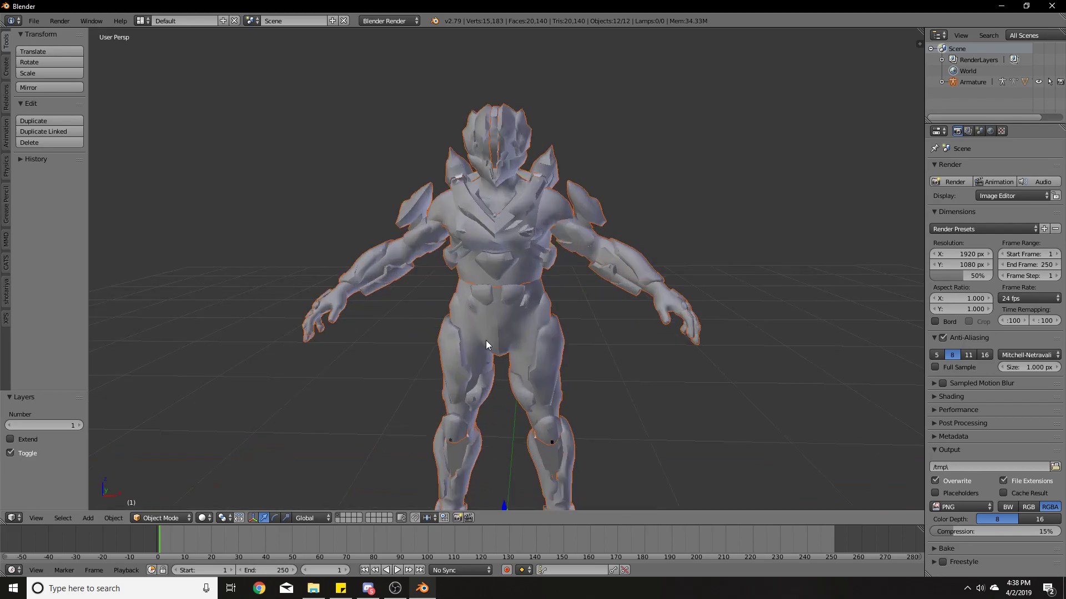
pyautogui.moveTo(455, 375); pyautogui.dragTo(487, 353, button='middle')
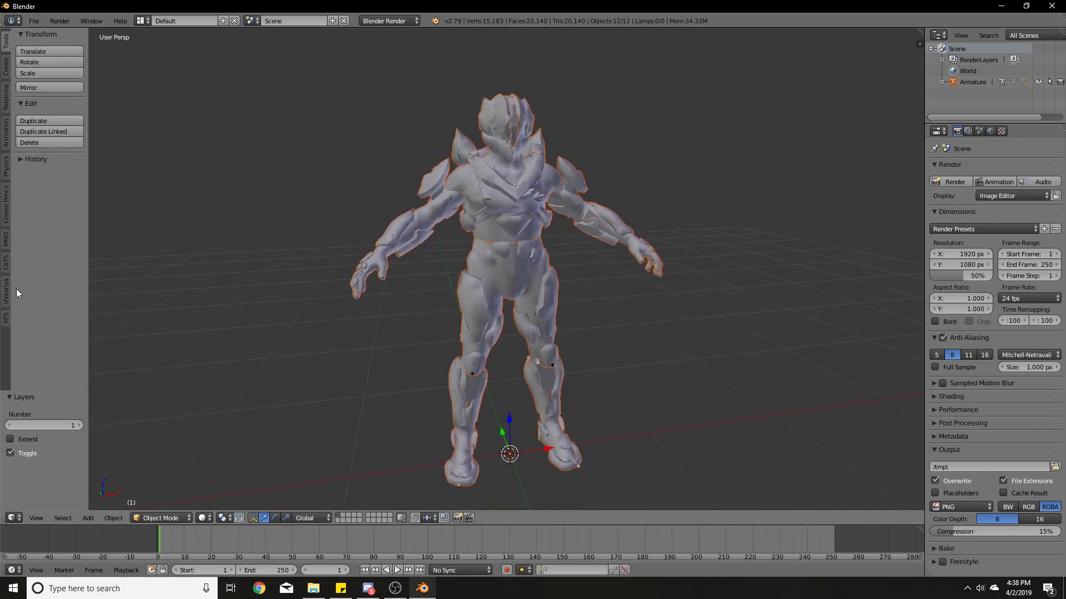
# Fix the model with CATS, with Combine Same Materials off and Apply Full Body Tracking Fix on
pyautogui.click(8, 265)
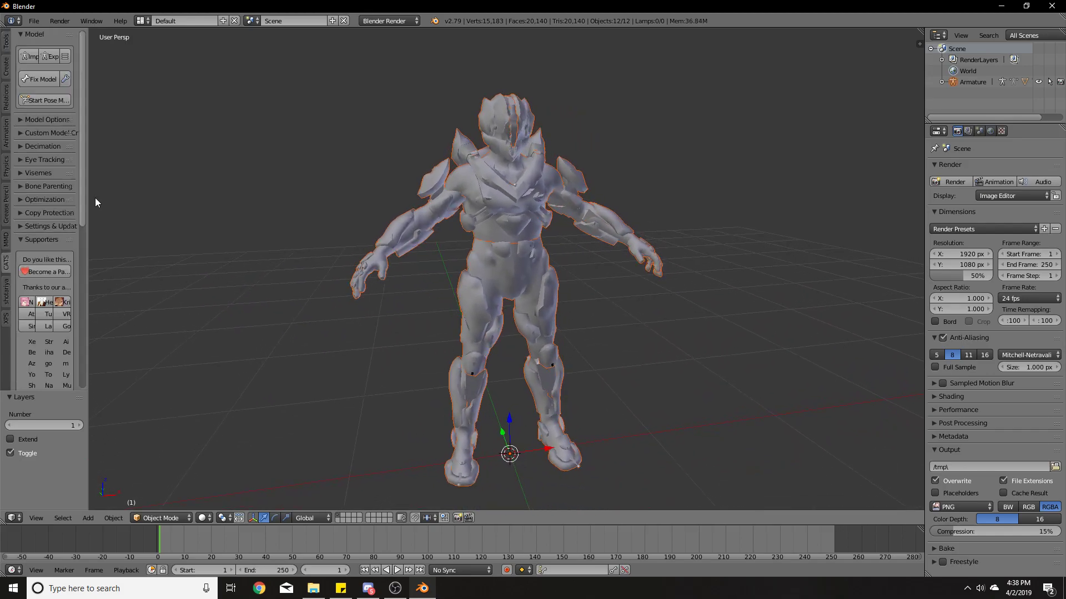
pyautogui.moveTo(87, 155); pyautogui.dragTo(111, 155)
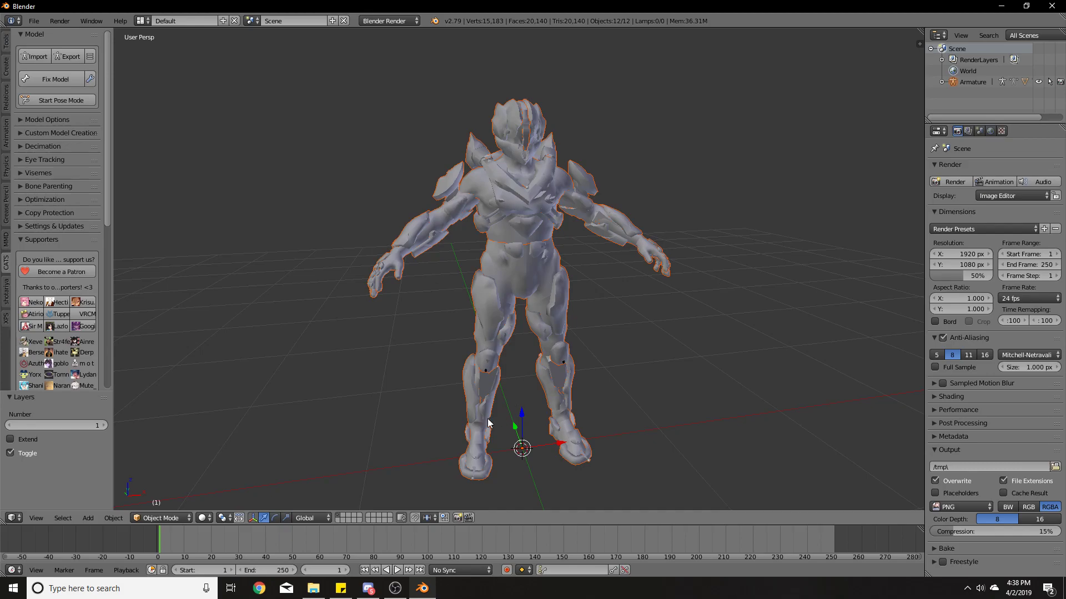
pyautogui.click(90, 79)
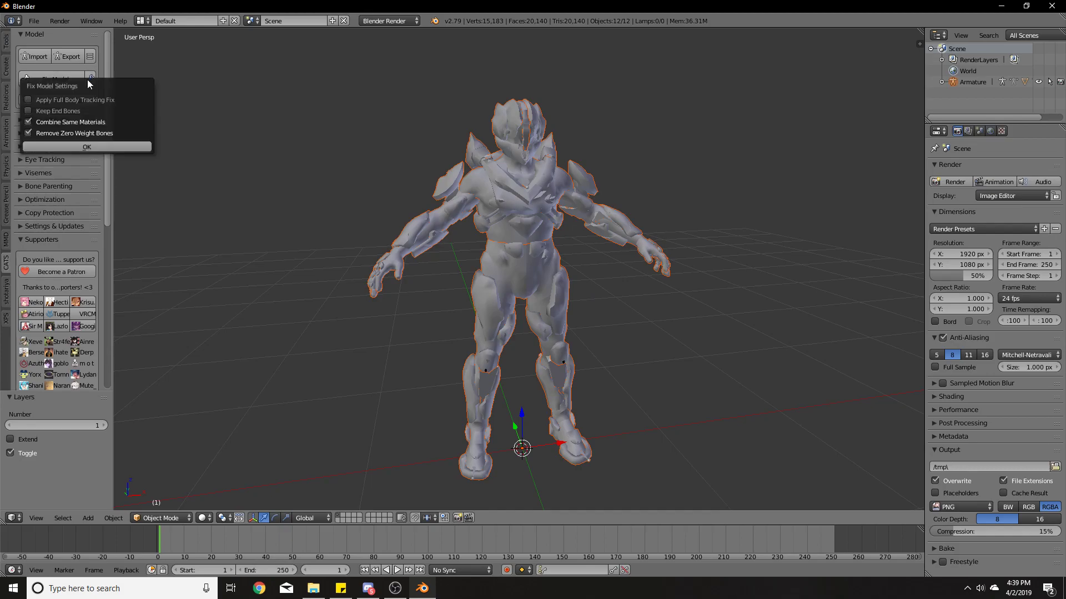
pyautogui.click(92, 122)
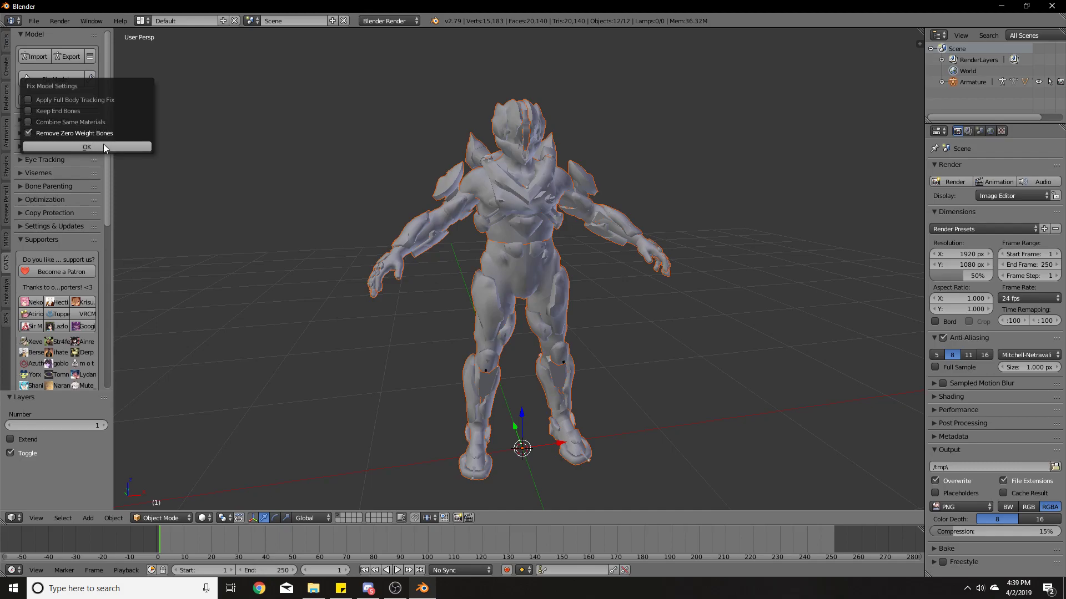
pyautogui.click(58, 101)
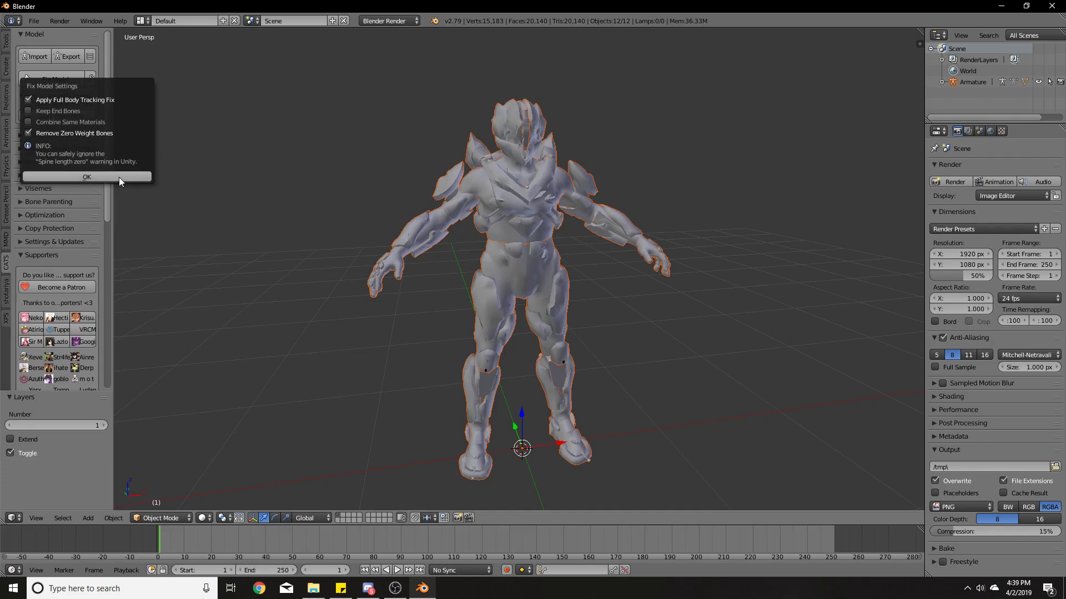
pyautogui.click(87, 177)
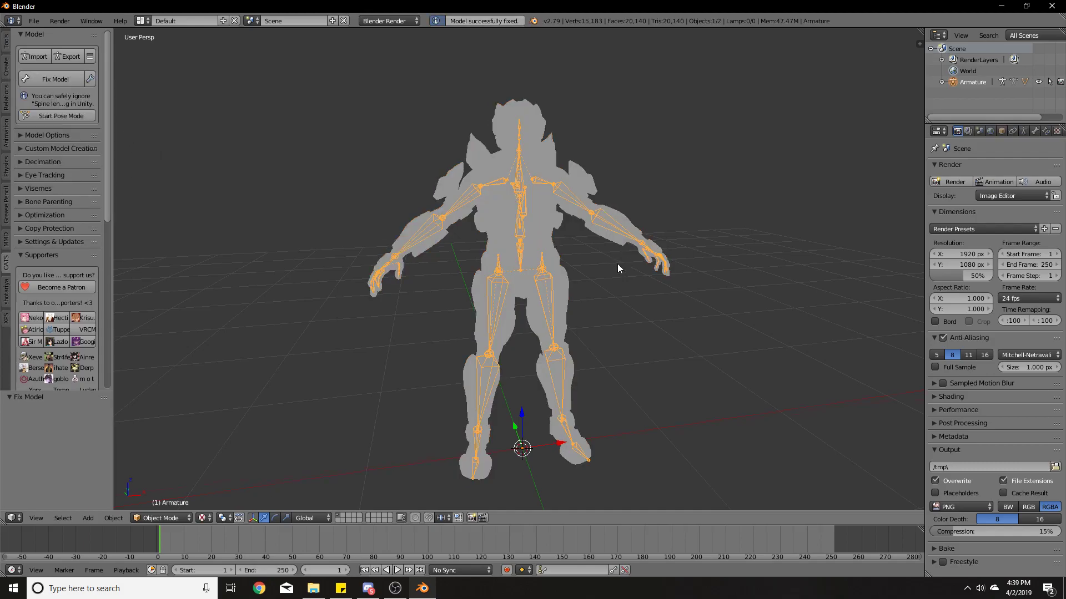
# Examine the fixed armature's bones inside the body from several angles and distances
pyautogui.moveTo(474, 317); pyautogui.dragTo(614, 305, button='middle')
pyautogui.scroll(2, 601, 310)
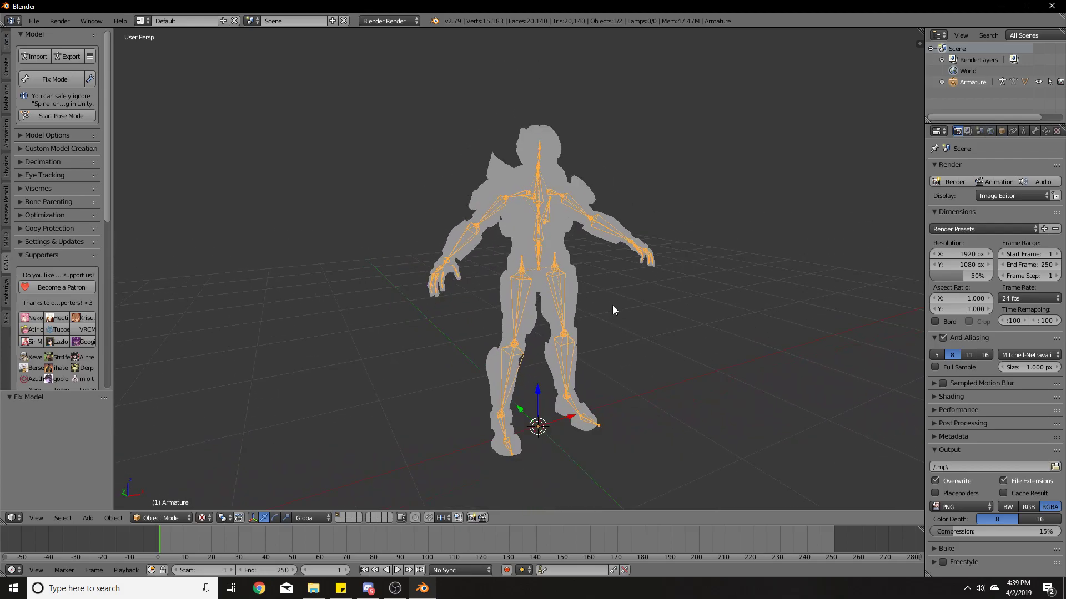
pyautogui.moveTo(519, 255); pyautogui.dragTo(557, 246, button='middle')
pyautogui.scroll(2, 549, 234)
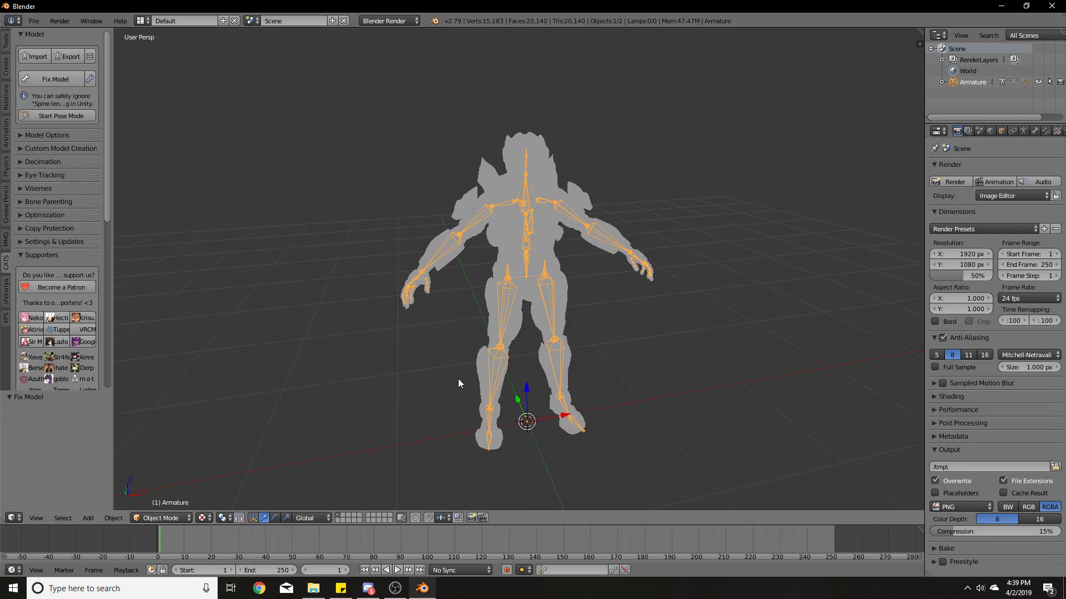
pyautogui.scroll(1, 527, 283)
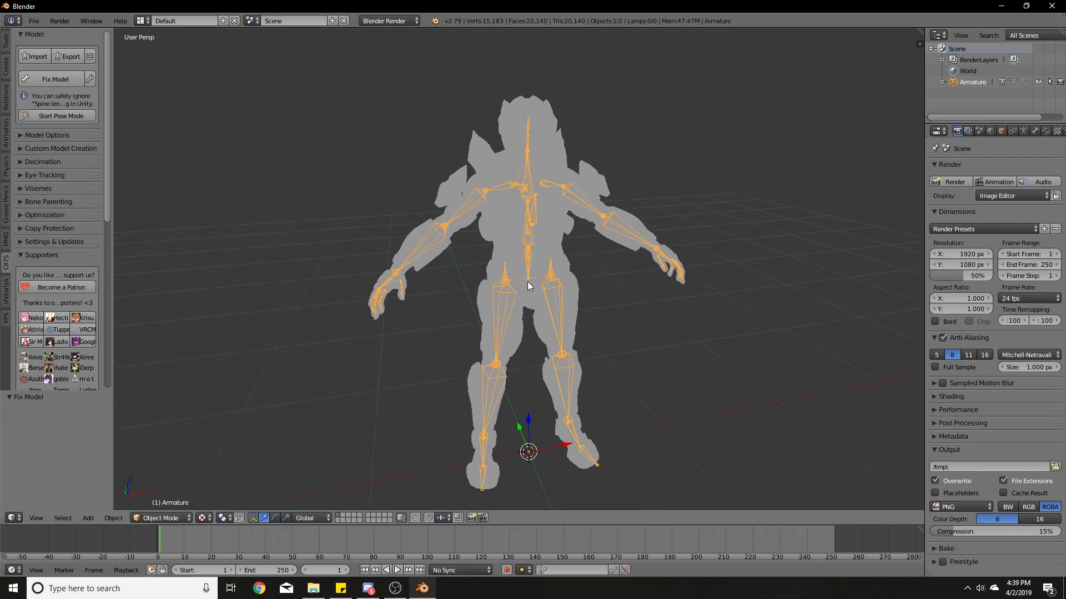
pyautogui.moveTo(697, 259); pyautogui.dragTo(699, 207, button='middle')
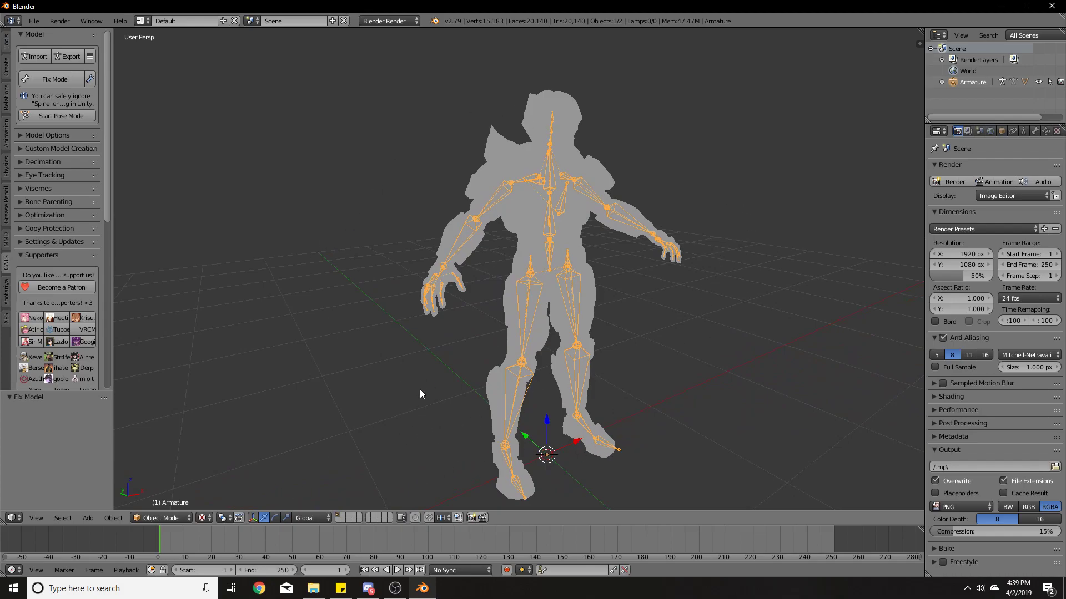
pyautogui.moveTo(599, 219); pyautogui.dragTo(451, 389, button='middle')
pyautogui.scroll(5, 509, 248)
pyautogui.scroll(-3, 566, 221)
pyautogui.scroll(2, 551, 304)
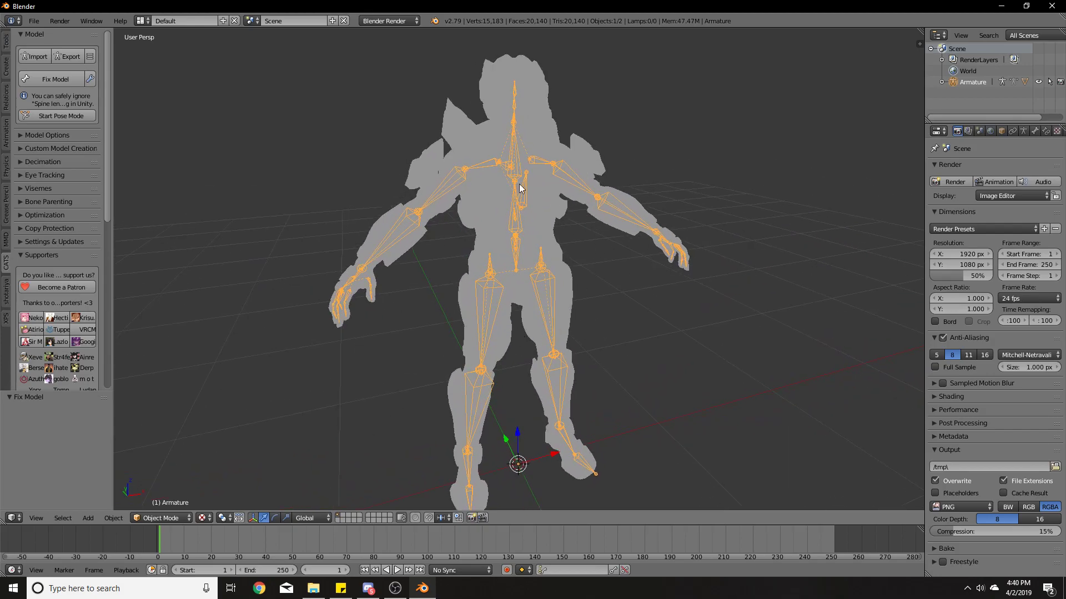
# Switch the viewport shading to Solid and inspect the bones over the shaded armor
pyautogui.click(203, 520)
pyautogui.click(218, 493)
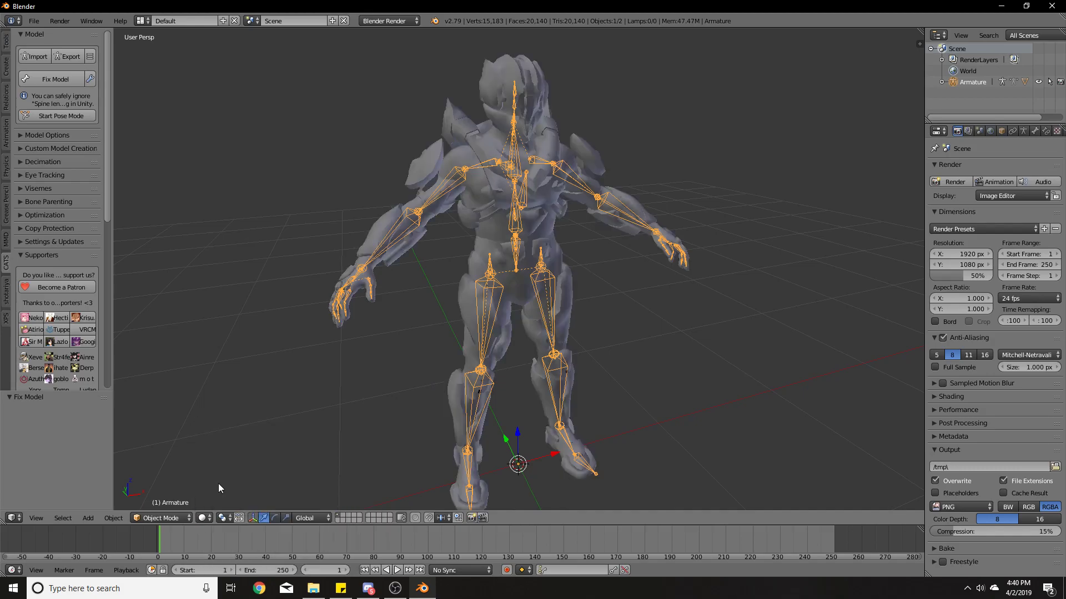
pyautogui.moveTo(501, 312)
pyautogui.mouseDown(button='middle')
pyautogui.moveTo(571, 309)
pyautogui.moveTo(256, 323)
pyautogui.moveTo(412, 334)
pyautogui.moveTo(496, 325)
pyautogui.mouseUp(button='middle')
pyautogui.scroll(5, 505, 320)
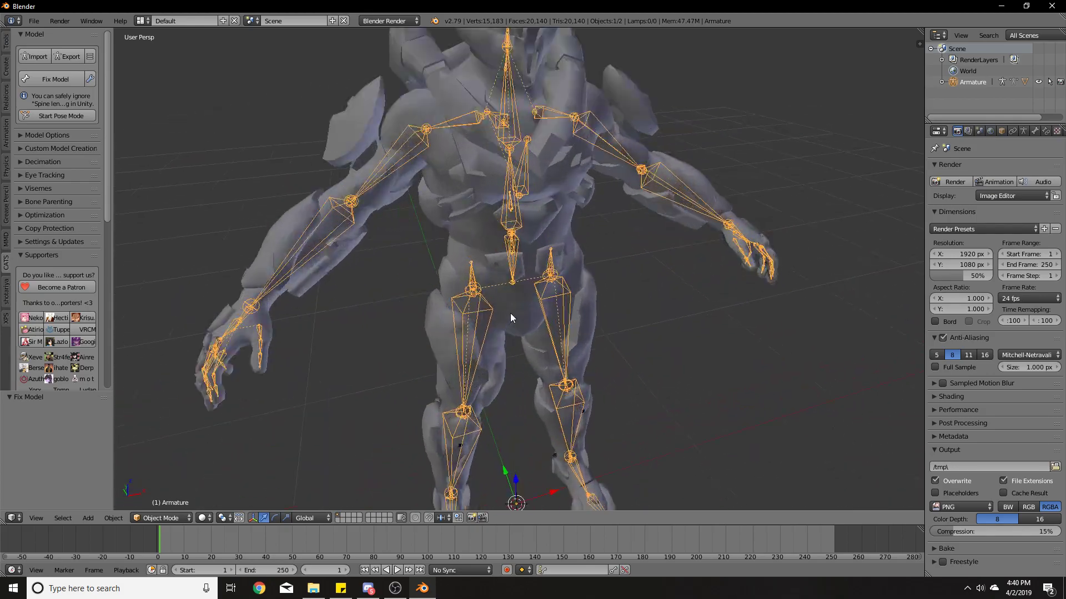
pyautogui.scroll(-3, 527, 327)
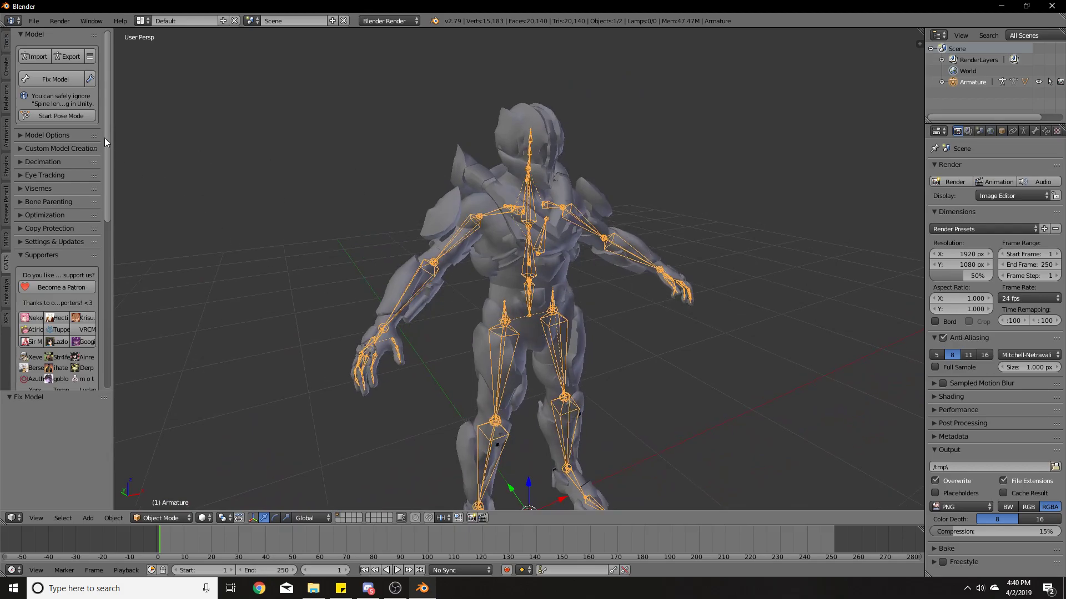
# Start pose mode, raise the right arm and test-bend the right elbow by 60.9° about Z and 148° about X
pyautogui.click(65, 114)
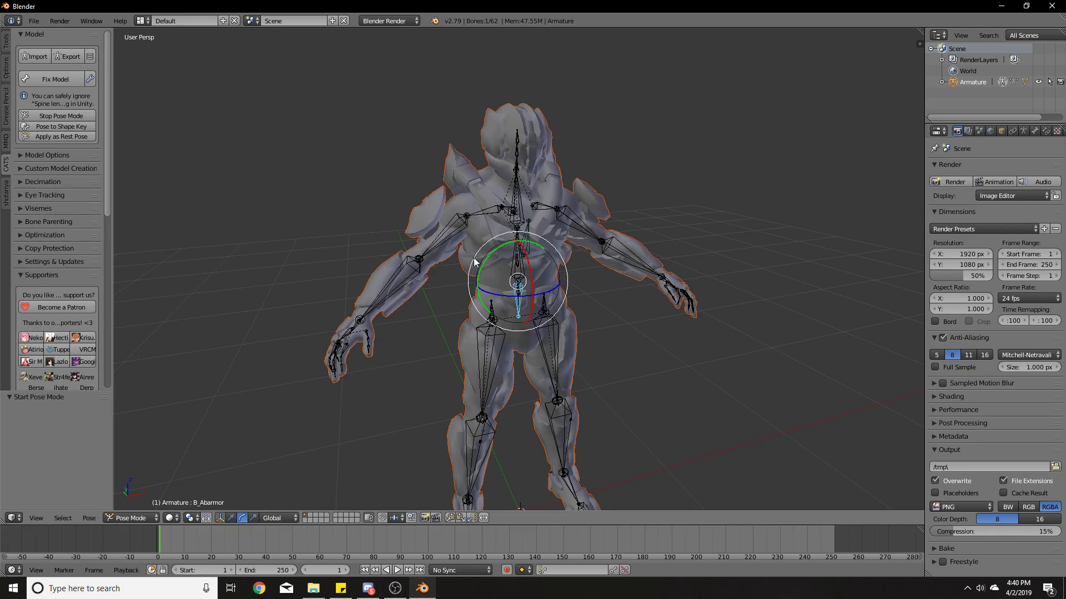
pyautogui.scroll(2, 477, 258)
pyautogui.moveTo(652, 223); pyautogui.dragTo(643, 234, button='middle')
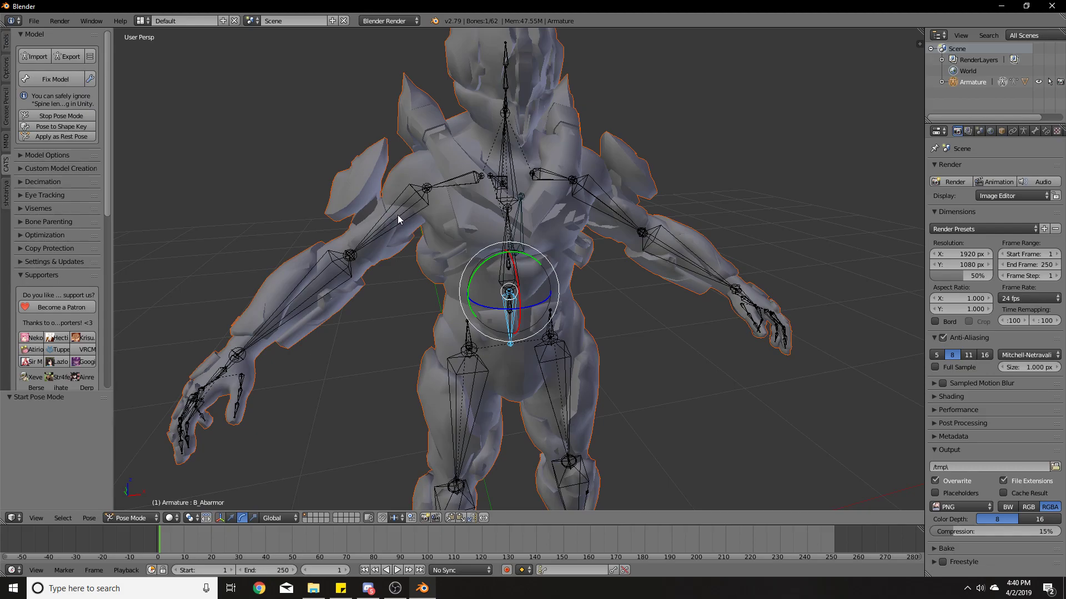
pyautogui.rightClick(403, 211)
pyautogui.moveTo(410, 212); pyautogui.dragTo(465, 197, button='middle')
pyautogui.moveTo(445, 222); pyautogui.dragTo(497, 238)
pyautogui.moveTo(497, 237); pyautogui.dragTo(510, 265, button='middle')
pyautogui.rightClick(361, 293)
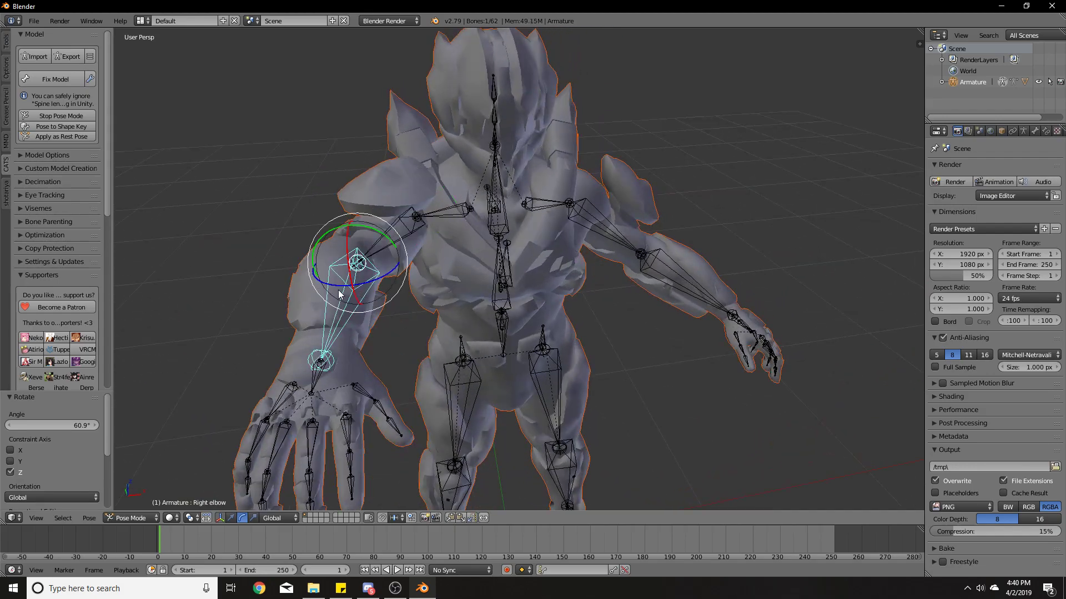
pyautogui.press('r')
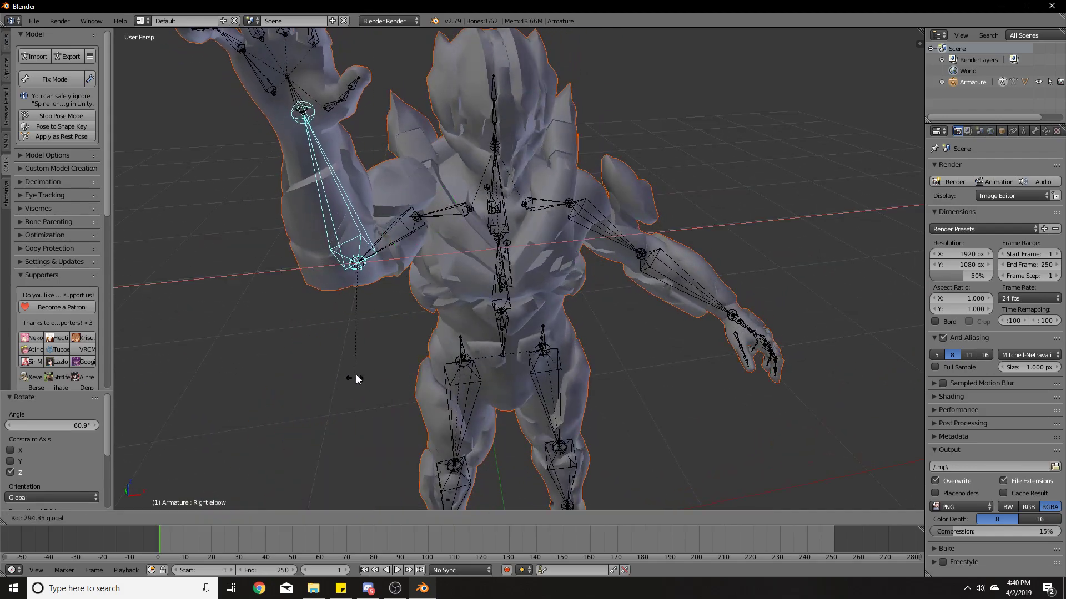
pyautogui.click(426, 139)
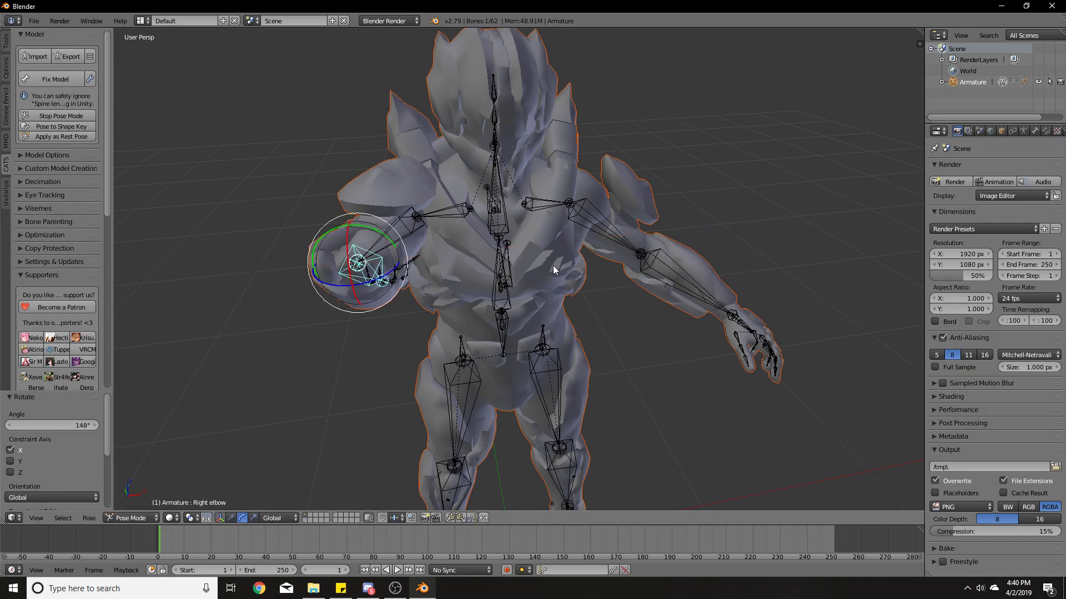
# Test the left arm by rotating the upper arm -35.2° about Y and the elbow -64.6° about Z
pyautogui.moveTo(555, 269); pyautogui.dragTo(513, 272, button='middle')
pyautogui.rightClick(563, 244)
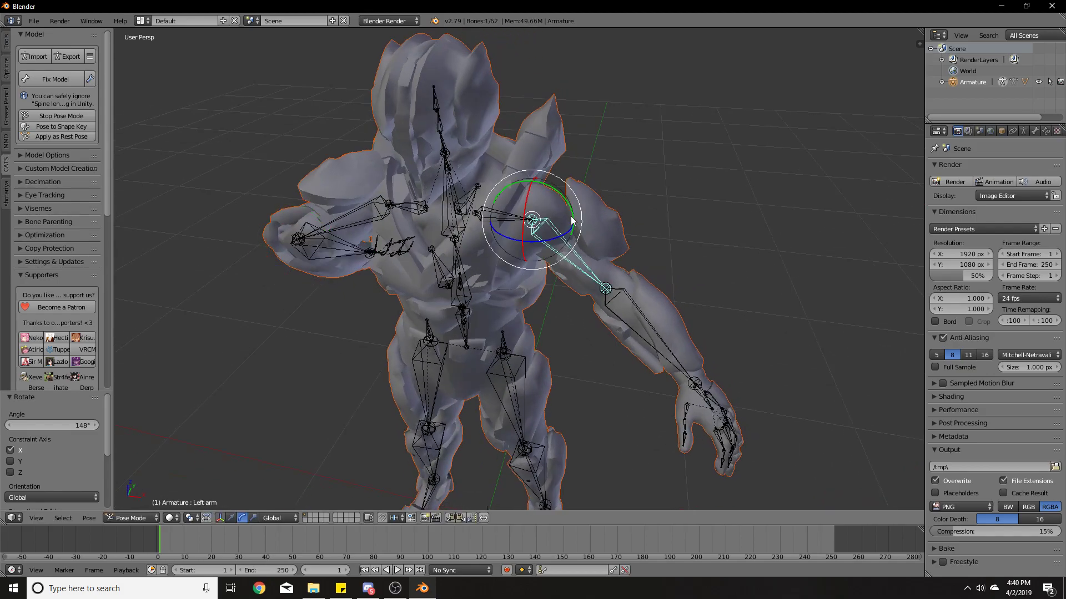
pyautogui.press('r')
pyautogui.click(564, 197)
pyautogui.rightClick(650, 249)
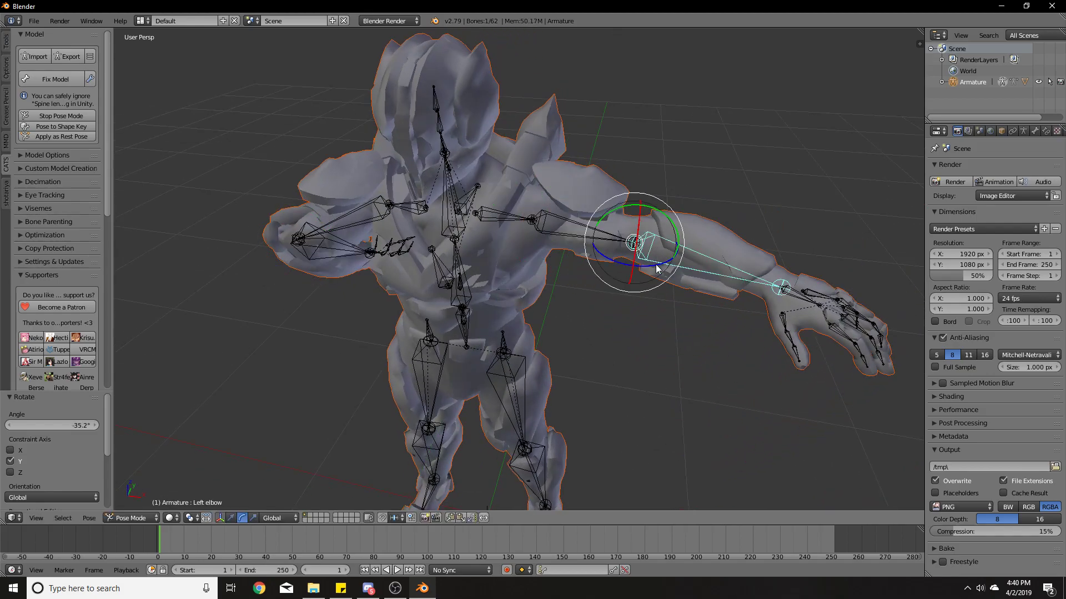
pyautogui.press('r')
pyautogui.click(637, 300)
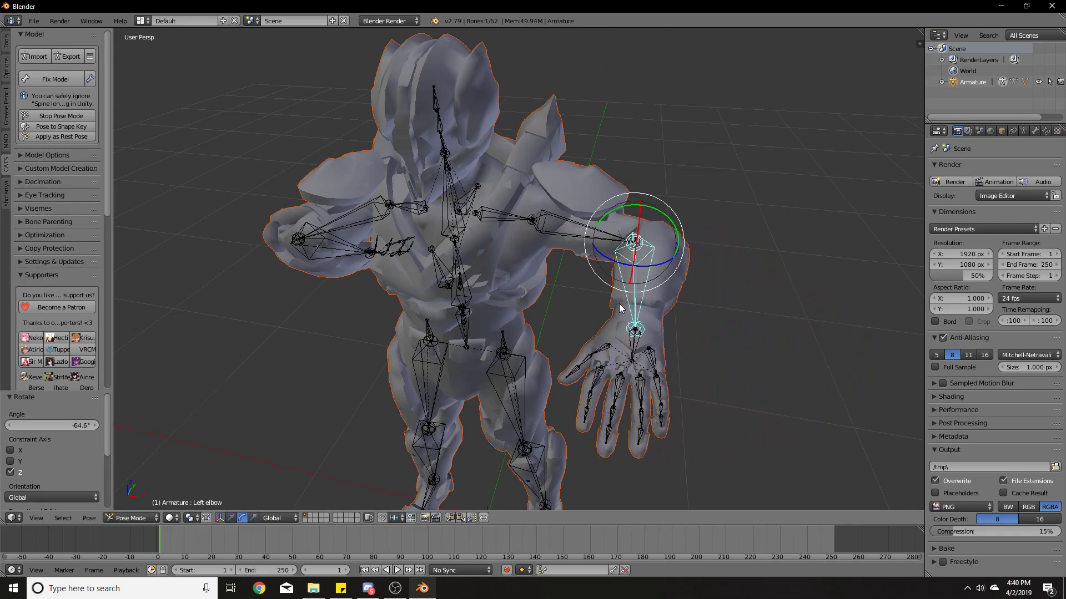
# Rotate the left elbow -77.7° about X, turn it once more, and stop pose mode
pyautogui.press('r')
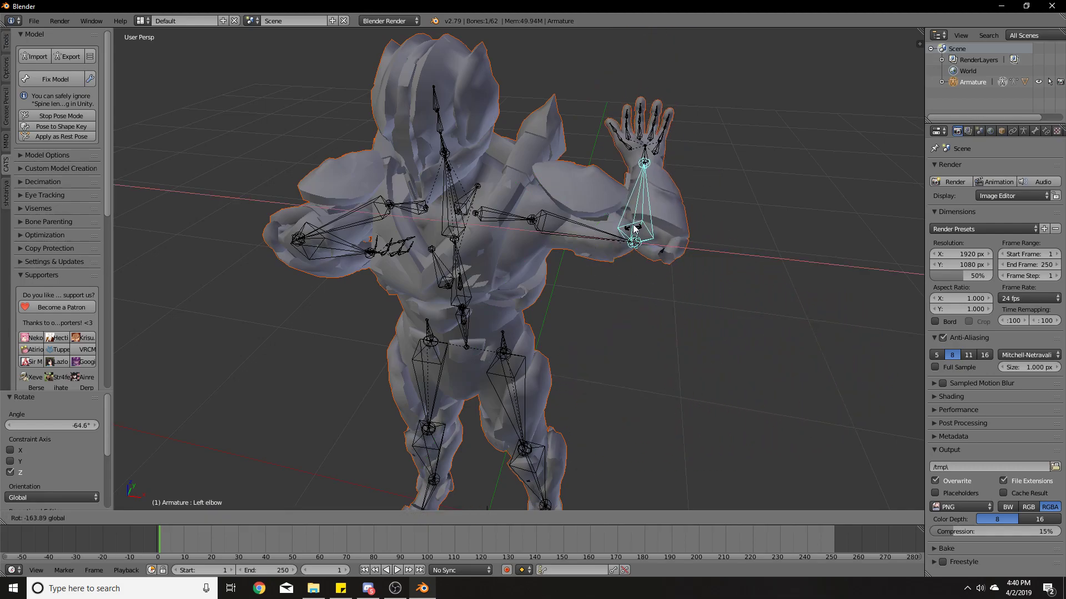
pyautogui.moveTo(622, 244); pyautogui.dragTo(620, 242)
pyautogui.moveTo(571, 275); pyautogui.dragTo(621, 226, button='middle')
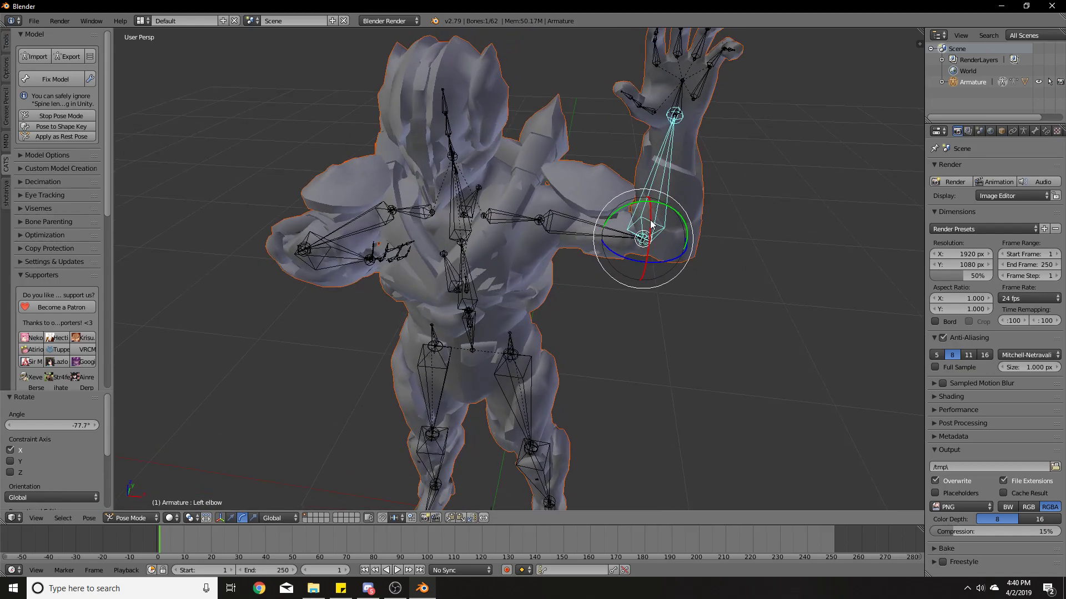
pyautogui.press('r')
pyautogui.click(661, 380)
pyautogui.moveTo(661, 379); pyautogui.dragTo(533, 311, button='middle')
pyautogui.scroll(-3, 547, 339)
pyautogui.click(49, 117)
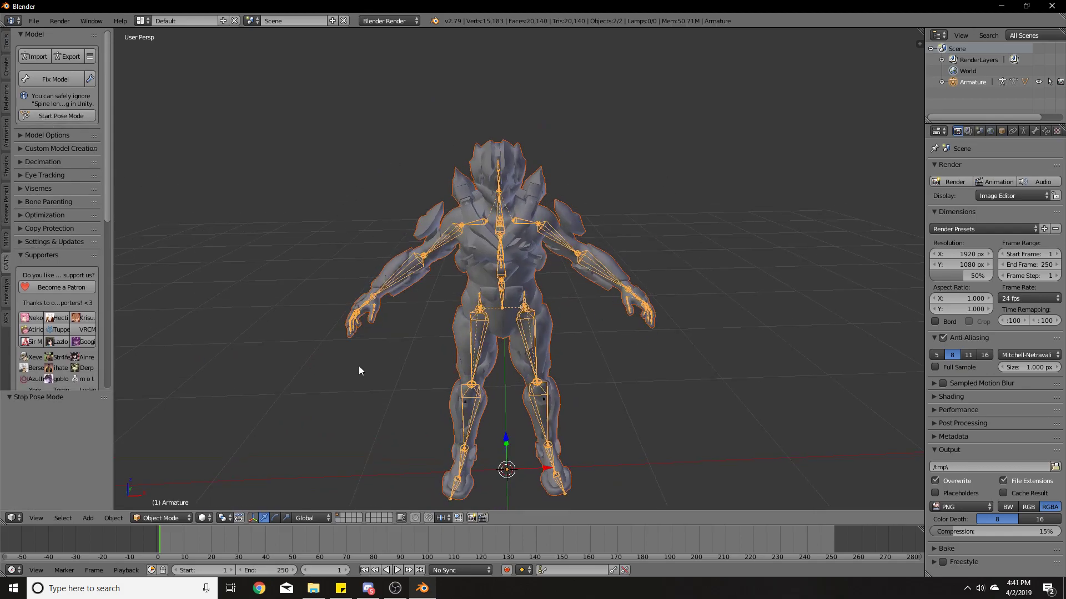
# Expand the CATS model options and join all of the Spartan's meshes into one
pyautogui.moveTo(515, 351); pyautogui.dragTo(614, 332, button='middle')
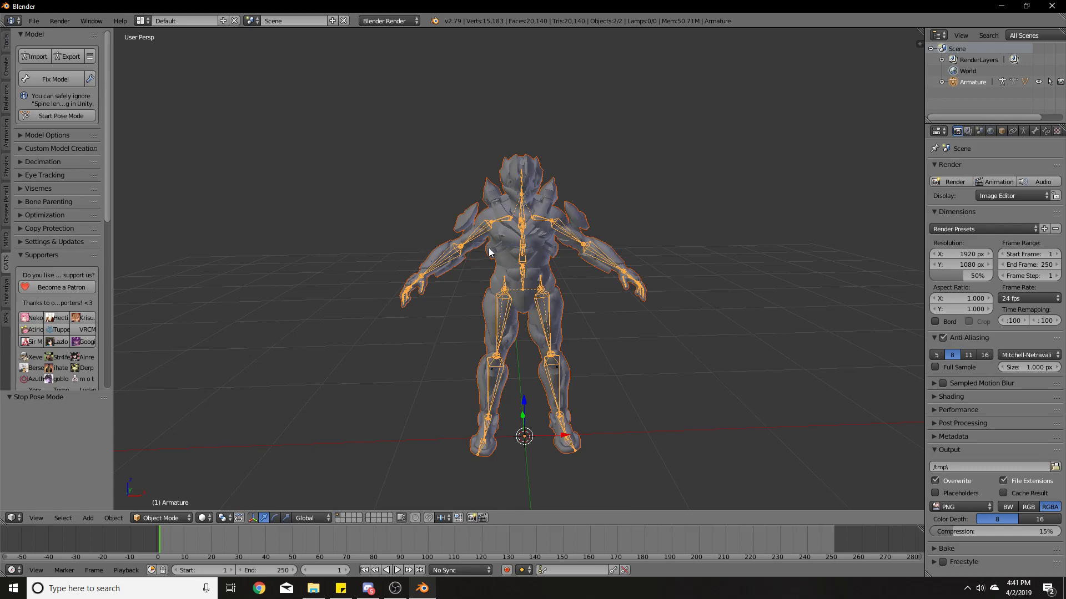
pyautogui.click(21, 135)
pyautogui.moveTo(113, 110); pyautogui.dragTo(145, 109)
pyautogui.click(79, 166)
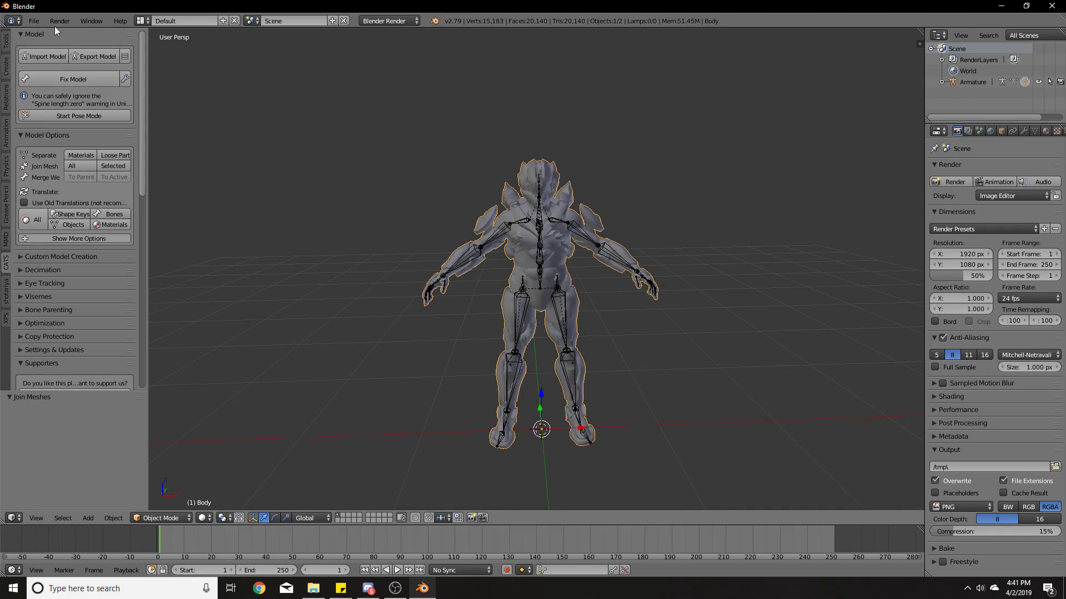
# Export the rigged Spartan in FBX format to the Desktop folder under the file name ninja
pyautogui.click(30, 21)
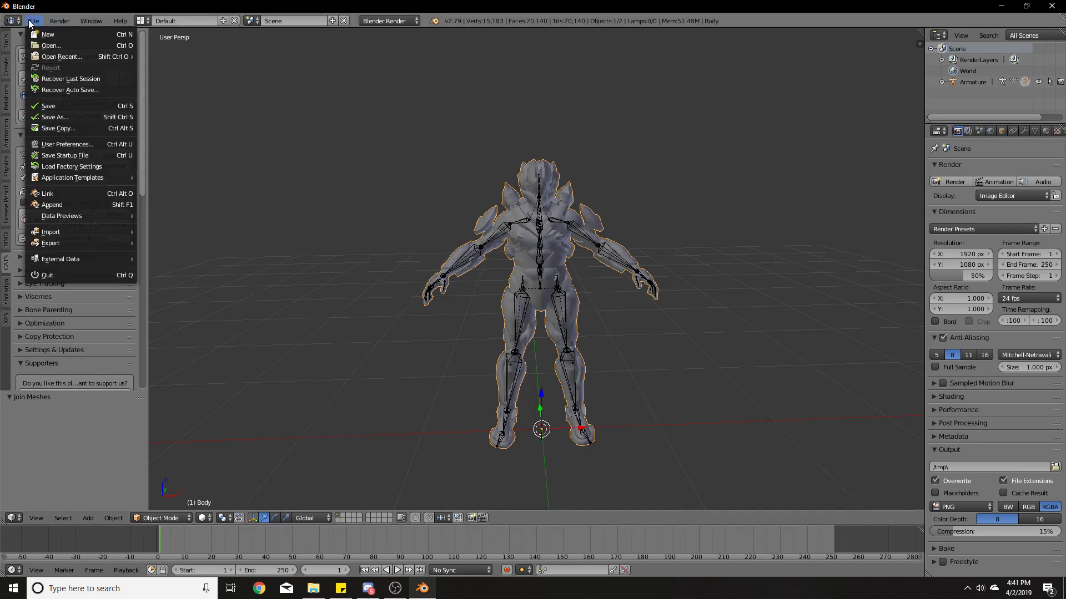
pyautogui.moveTo(92, 245)
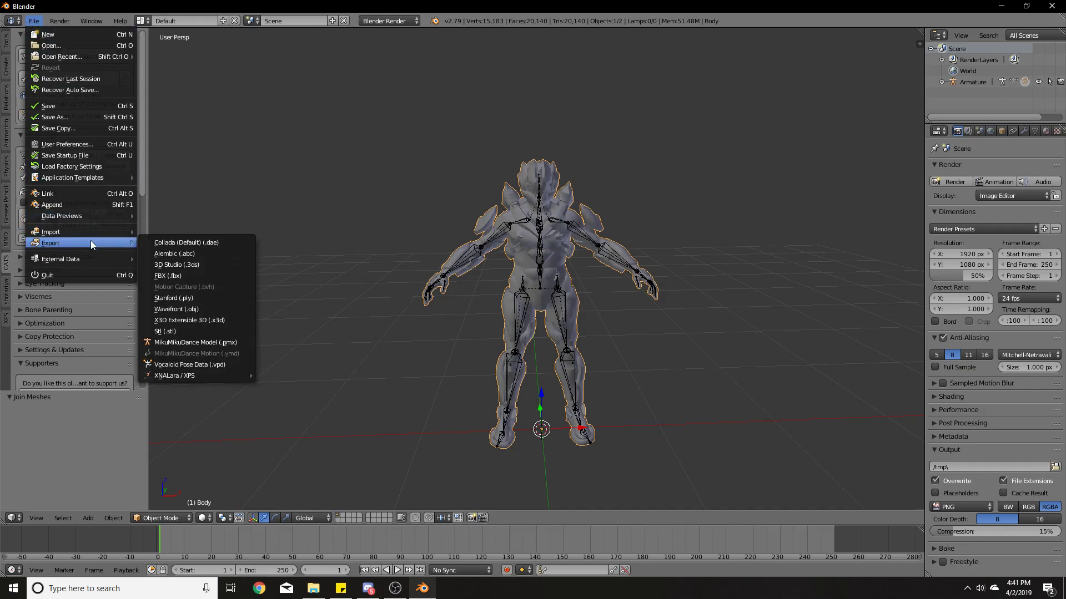
pyautogui.click(220, 276)
pyautogui.click(27, 135)
pyautogui.click(163, 62)
pyautogui.moveTo(164, 61); pyautogui.dragTo(82, 67)
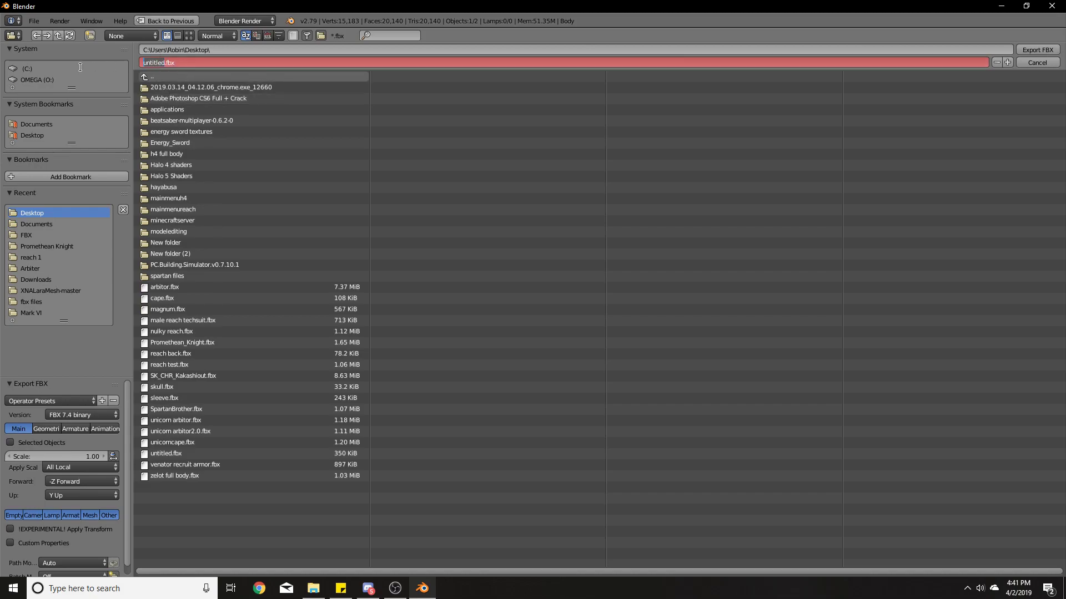
pyautogui.press('BackSpace')
pyautogui.write('ninja')
pyautogui.click(1038, 50)
pyautogui.click(1037, 50)
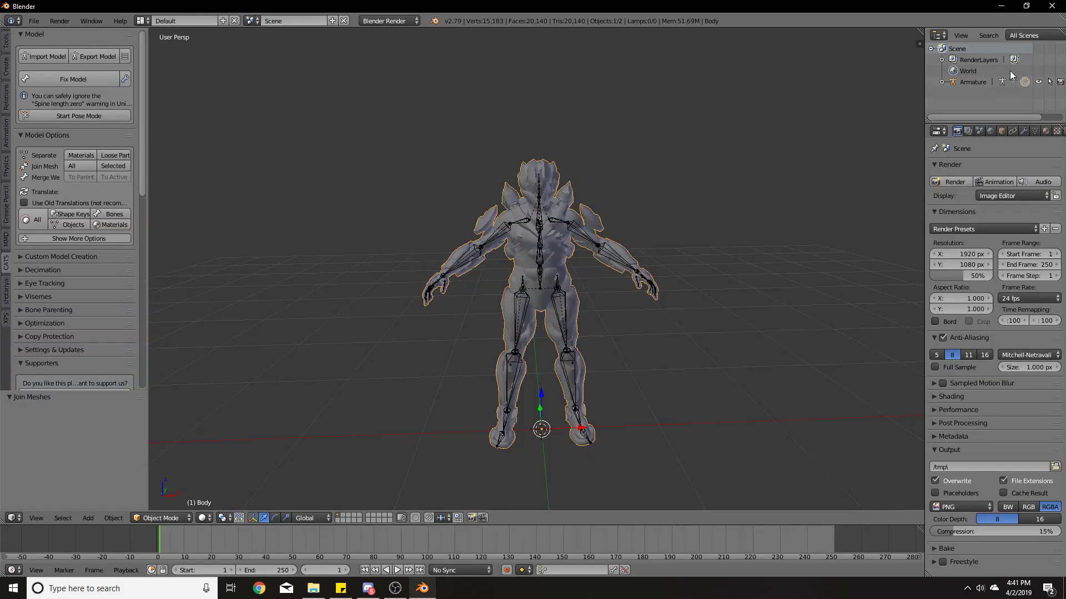
# Inspect the joined Spartan body and its armature from several angles and distances
pyautogui.scroll(3, 669, 265)
pyautogui.scroll(-3, 675, 266)
pyautogui.moveTo(674, 266); pyautogui.dragTo(637, 322, button='middle')
pyautogui.scroll(2, 573, 293)
pyautogui.scroll(-3, 557, 278)
pyautogui.moveTo(557, 279); pyautogui.dragTo(788, 172, button='middle')
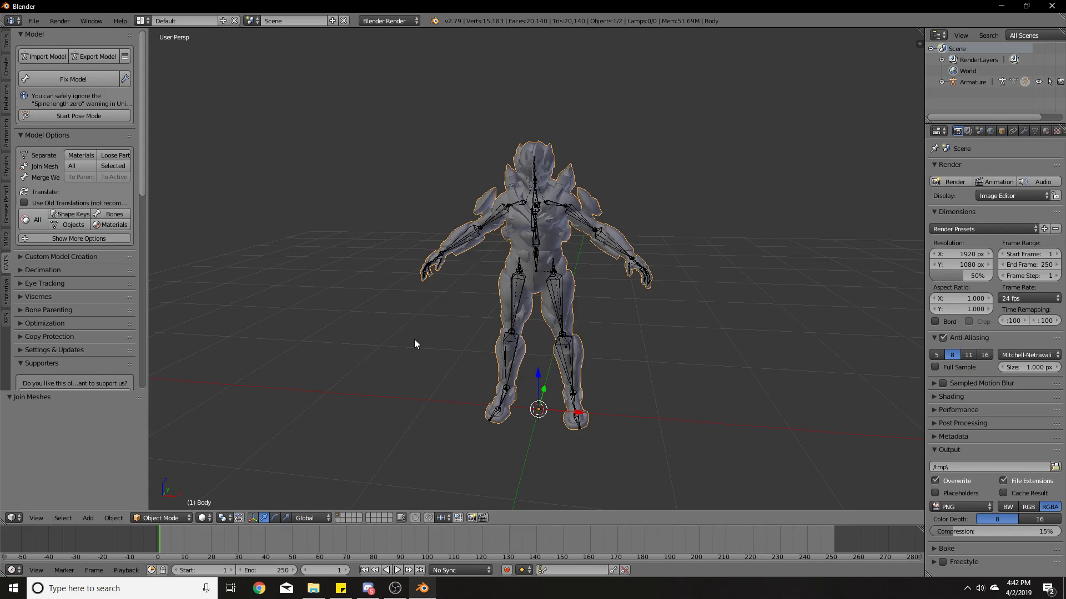
pyautogui.scroll(1, 414, 340)
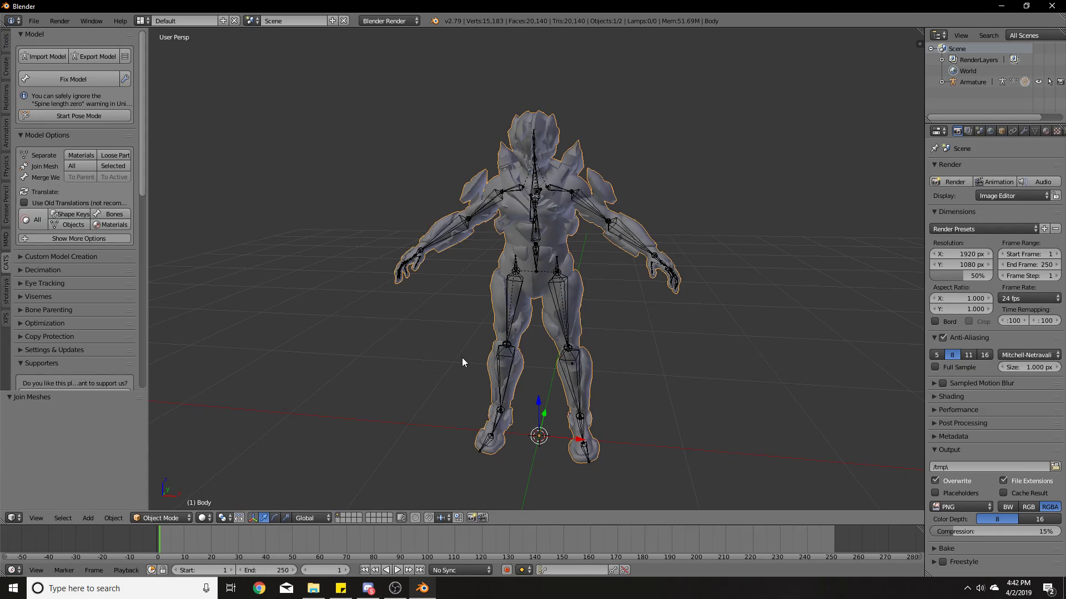
pyautogui.moveTo(448, 357)
pyautogui.mouseDown(button='middle')
pyautogui.moveTo(397, 364)
pyautogui.moveTo(475, 382)
pyautogui.moveTo(429, 359)
pyautogui.moveTo(579, 390)
pyautogui.moveTo(534, 378)
pyautogui.moveTo(474, 395)
pyautogui.moveTo(597, 380)
pyautogui.moveTo(534, 361)
pyautogui.moveTo(521, 343)
pyautogui.moveTo(559, 349)
pyautogui.moveTo(467, 352)
pyautogui.mouseUp(button='middle')
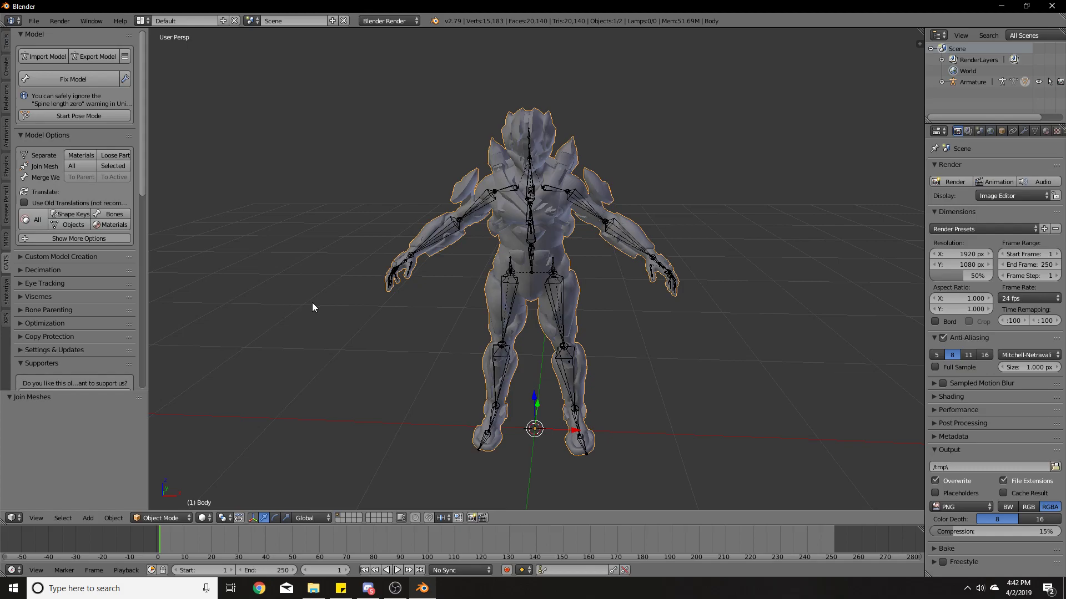